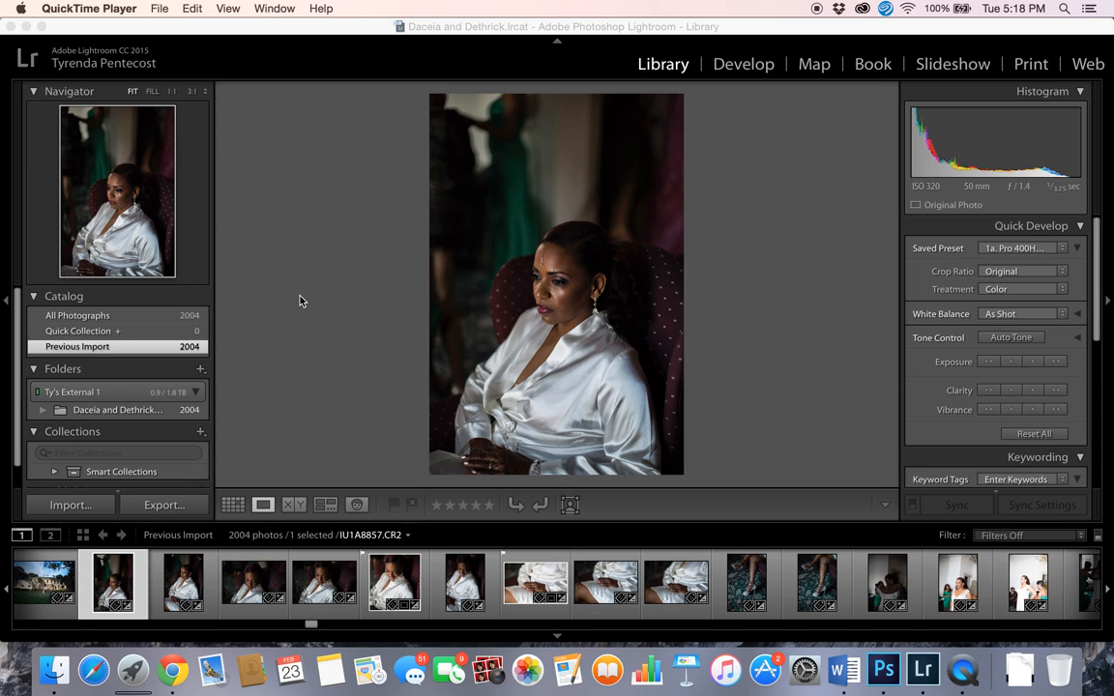
# - Mark the photo IU1A8859 of the bride looking down as rejected
pyautogui.click(79, 532)
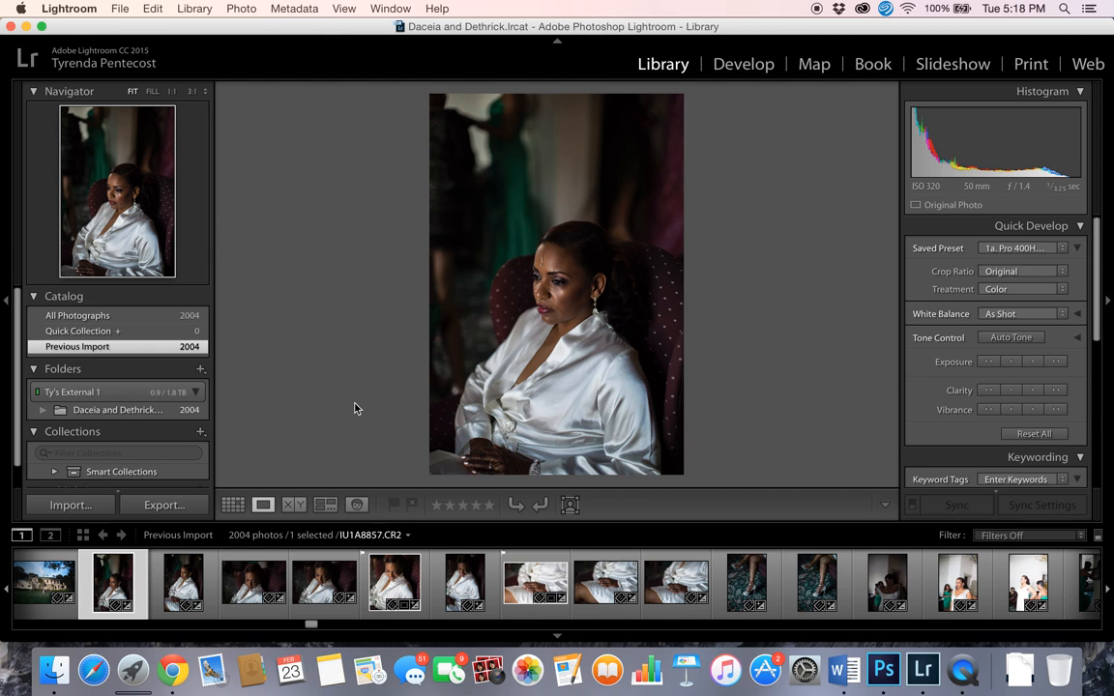
pyautogui.press('Right')
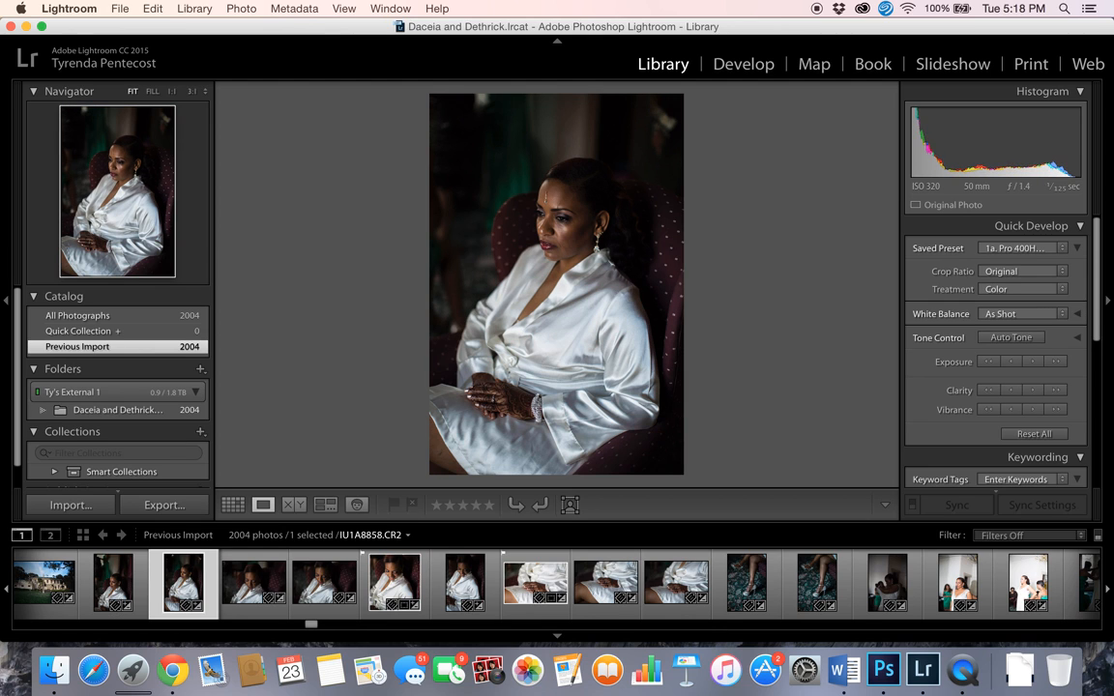
pyautogui.press('Right')
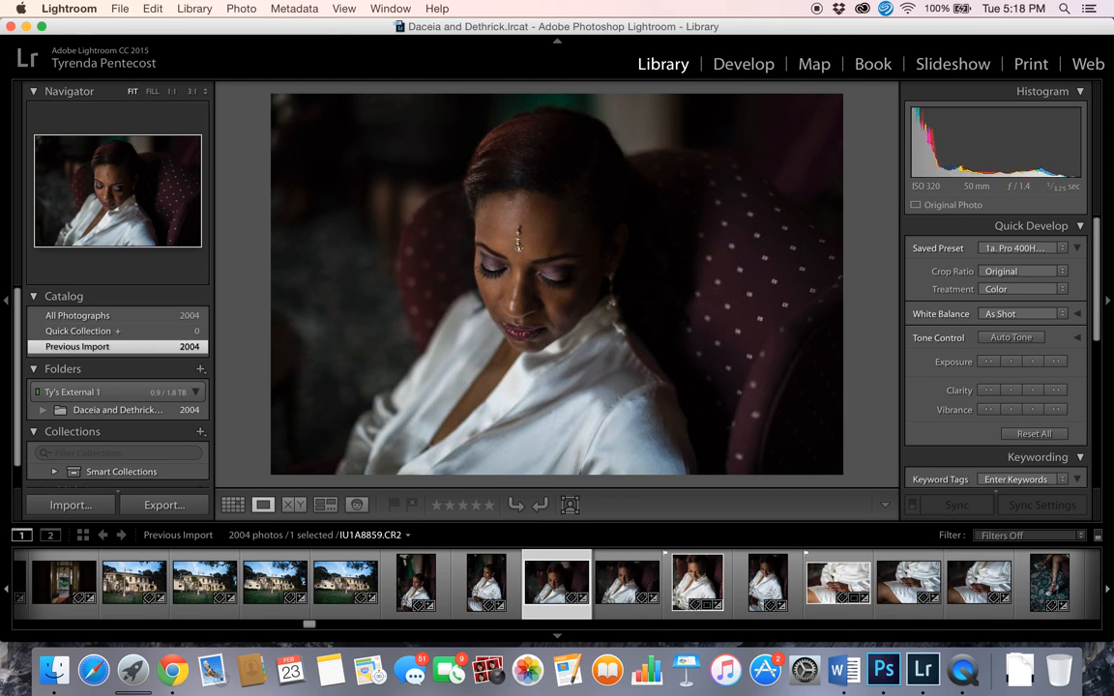
pyautogui.press('x')
# - Flag photo IU1A8860 of the bride in the white robe as a pick and continue through the following photos
pyautogui.press('Right')
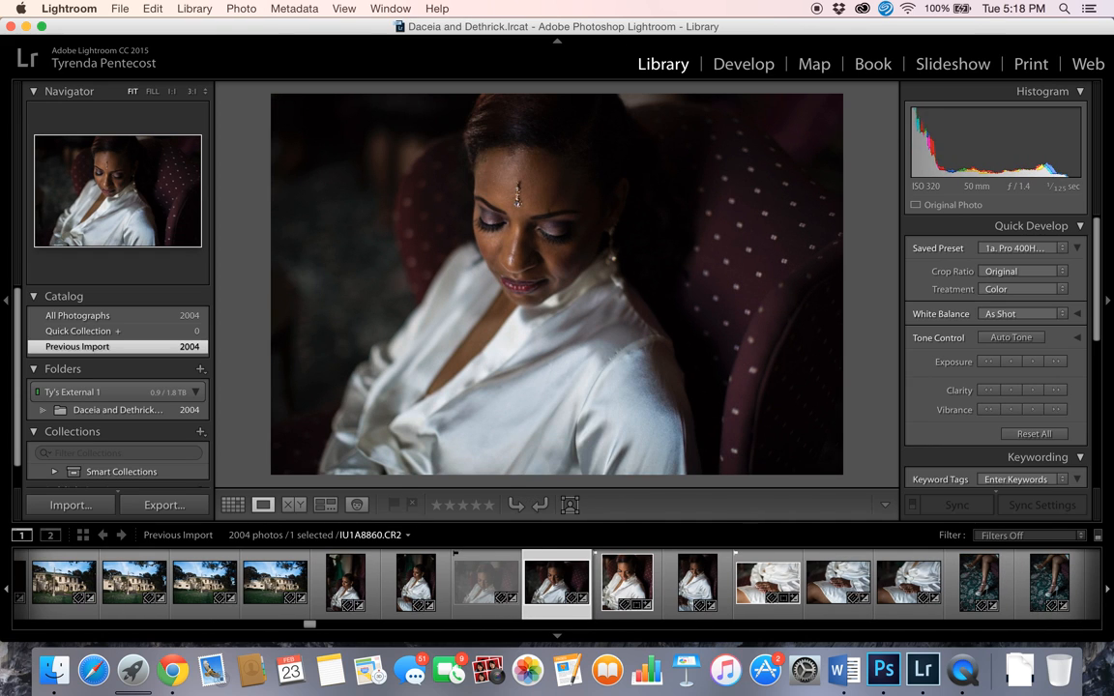
pyautogui.press('p')
pyautogui.press('Right')
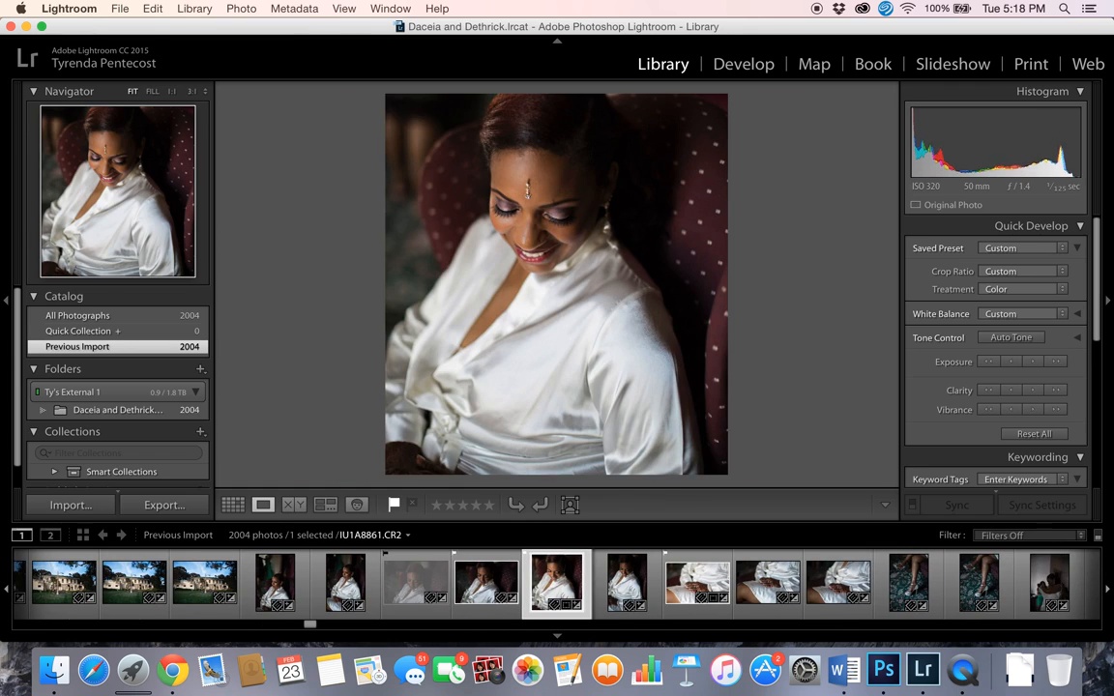
pyautogui.press('Right')
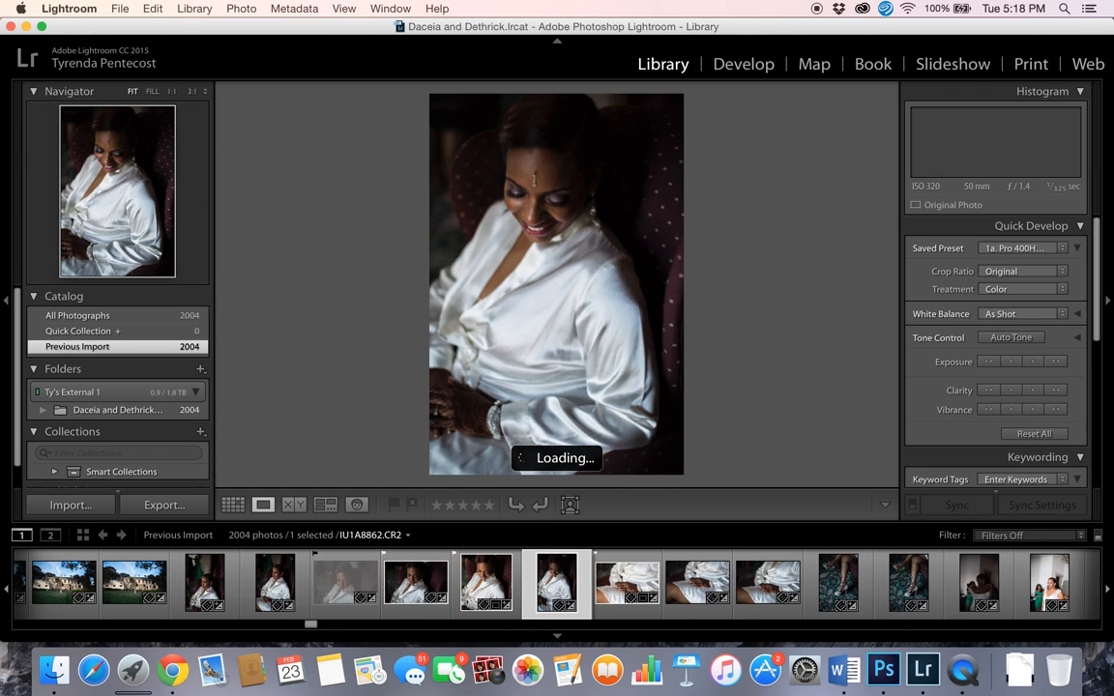
# - Go back to IU1A8859 and flag it as a pick, along with the preceding photo IU1A8858
pyautogui.press('Left')
pyautogui.press('Left')
pyautogui.press('Left')
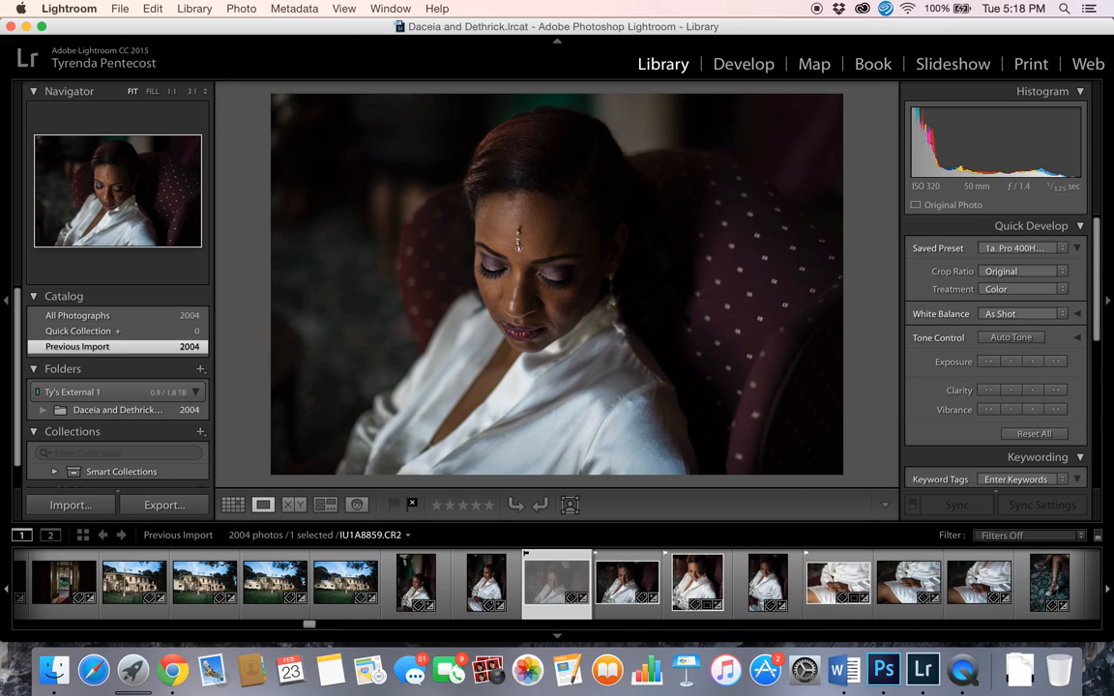
pyautogui.press('p')
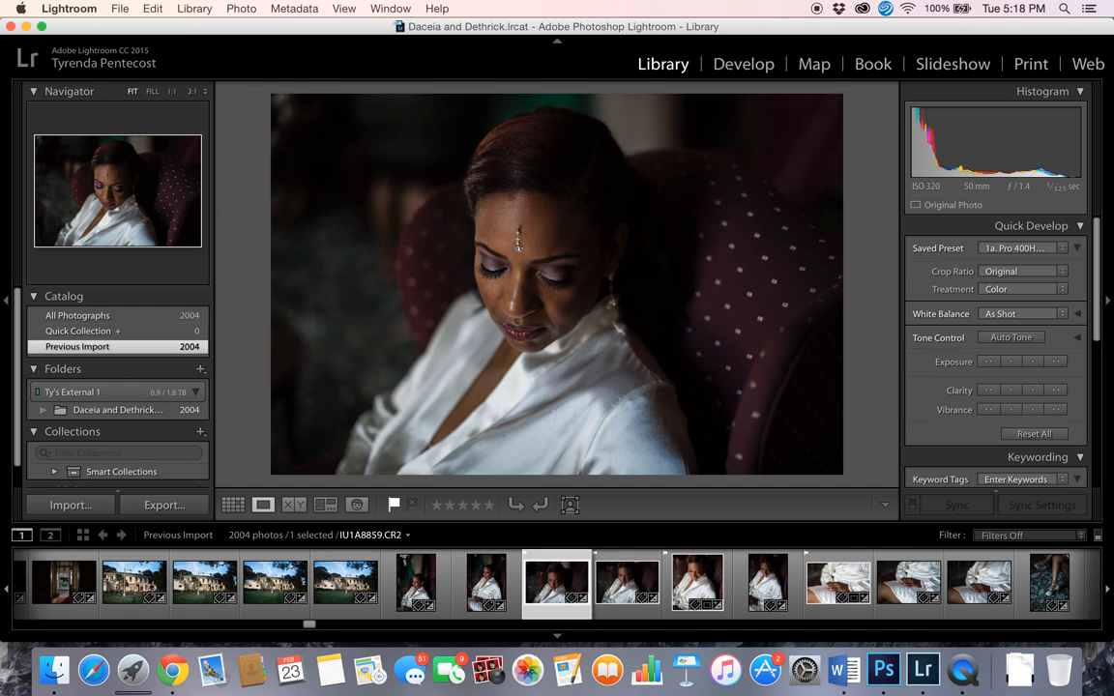
pyautogui.press('Left')
pyautogui.press('p')
pyautogui.press('p')
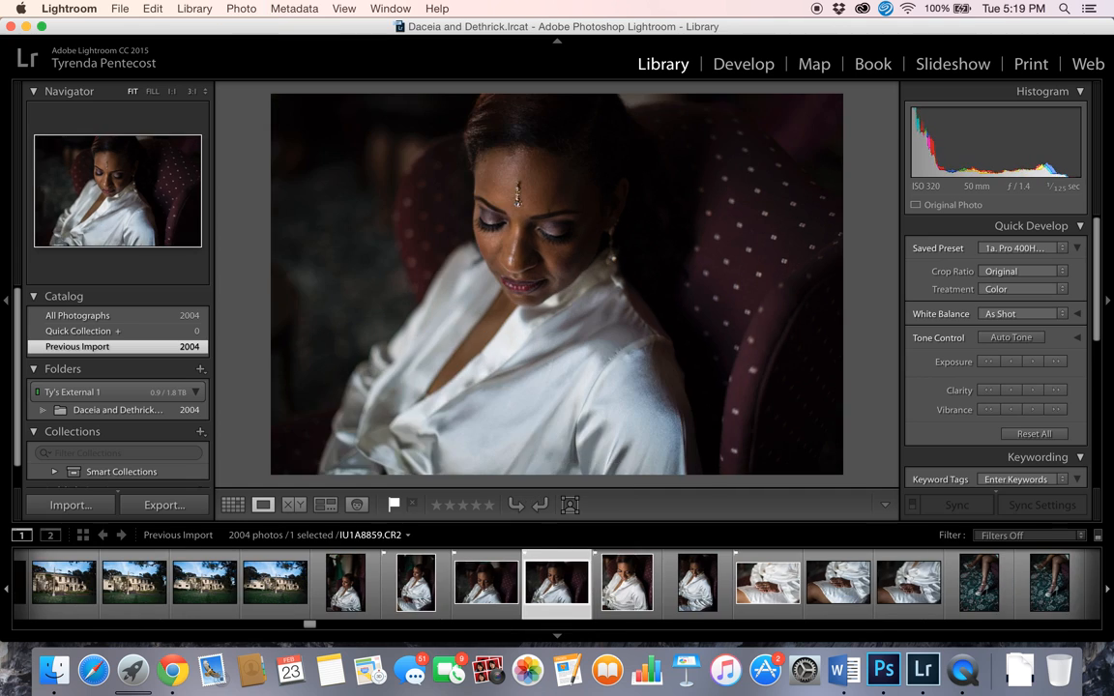
# - Look through the photos from IU1A8861 onward, past the hands and shoes, to the dressing shot IU1A8871
pyautogui.press('Right')
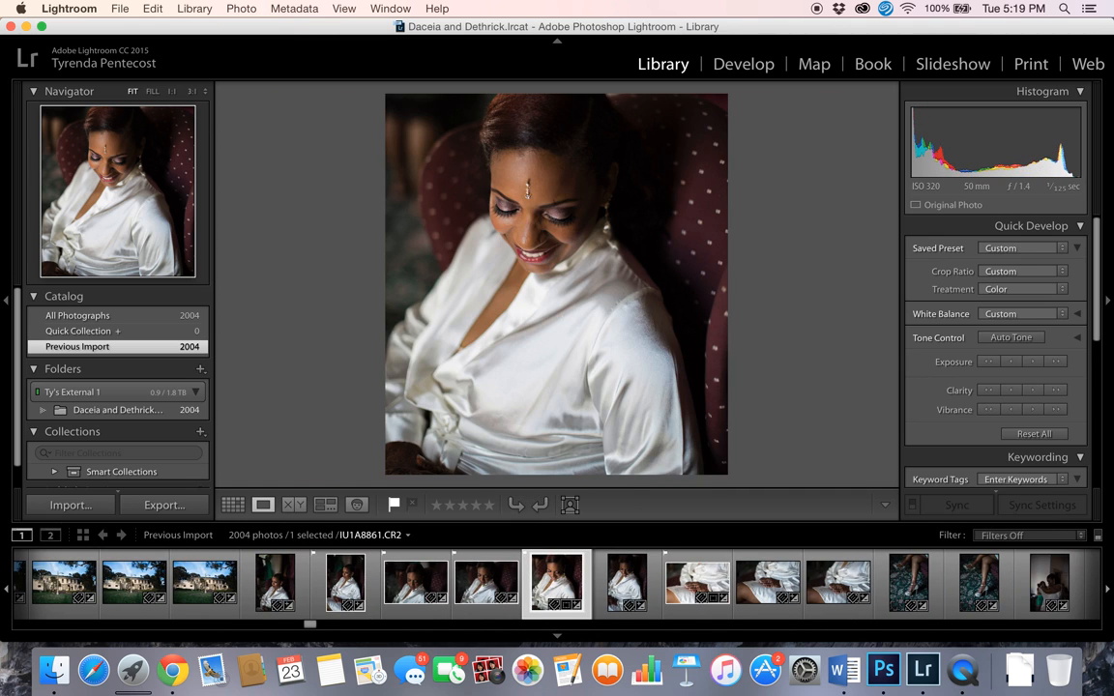
pyautogui.press('Right')
pyautogui.press('Right')
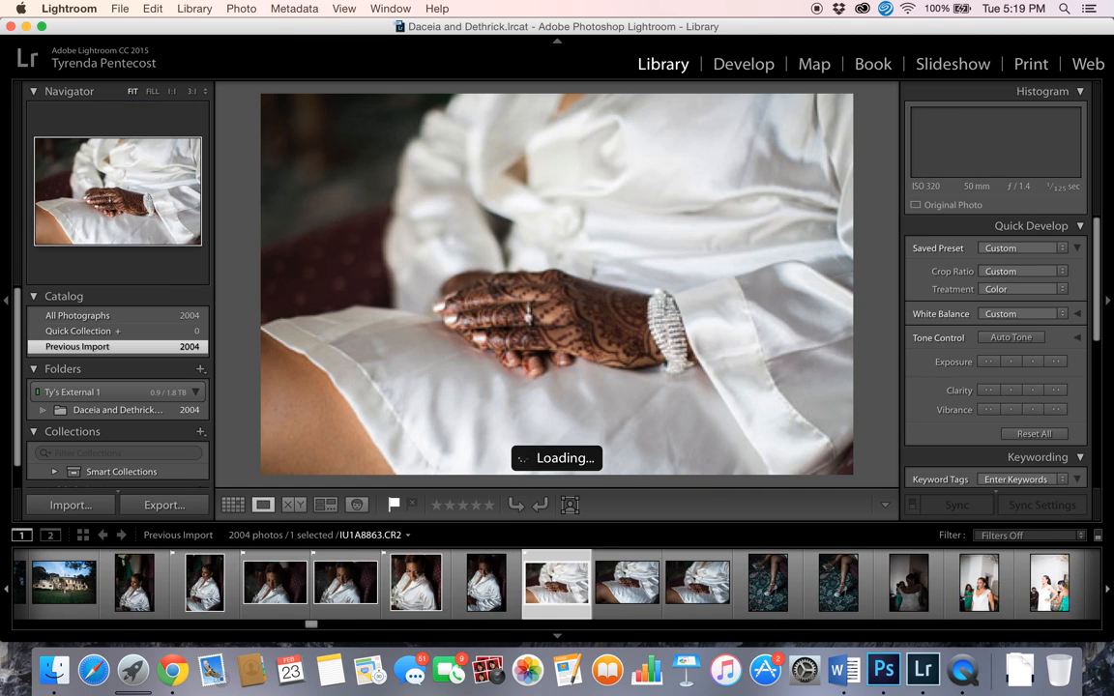
pyautogui.press('Right')
pyautogui.press('Right')
pyautogui.press('Right')
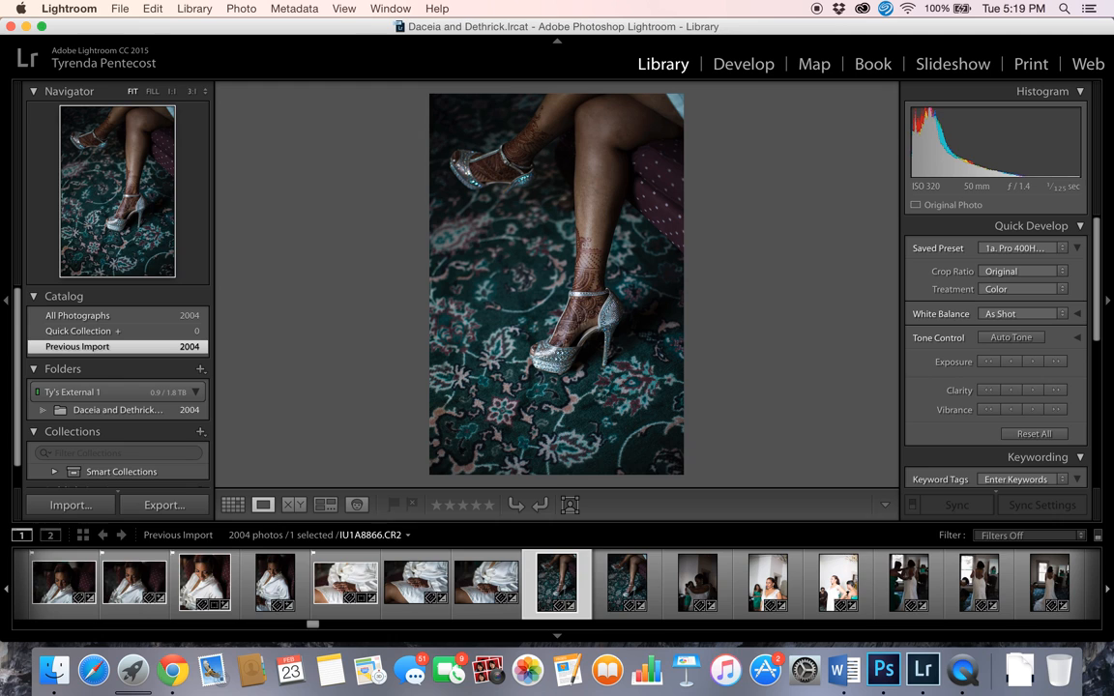
pyautogui.press('Right')
pyautogui.press('Right')
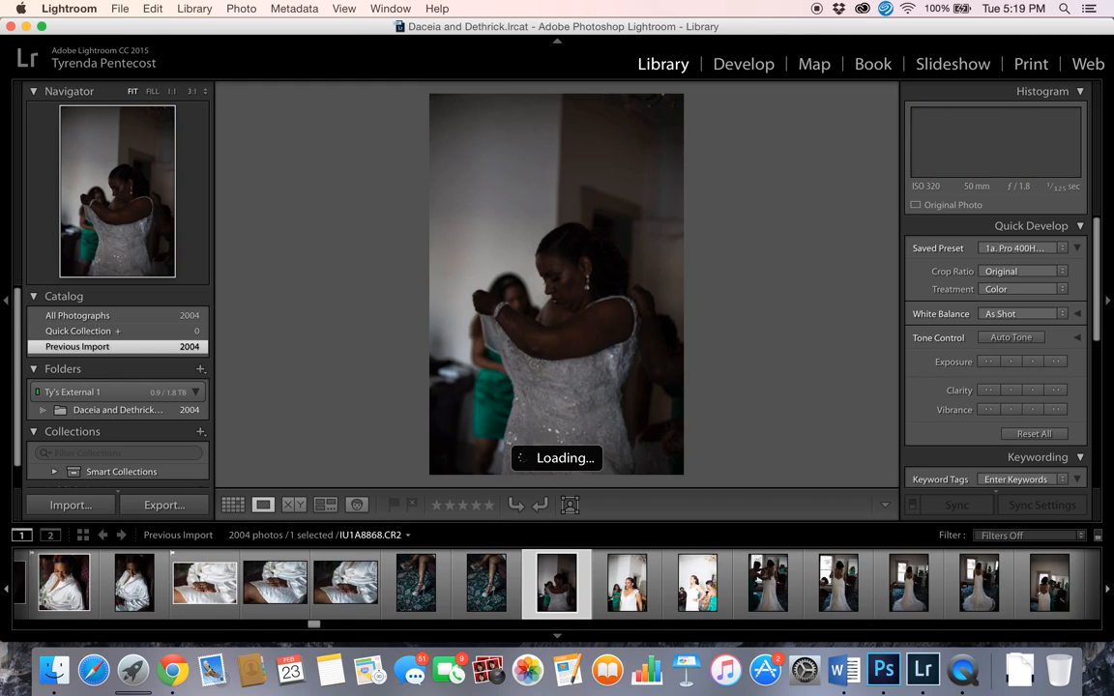
pyautogui.press('Right')
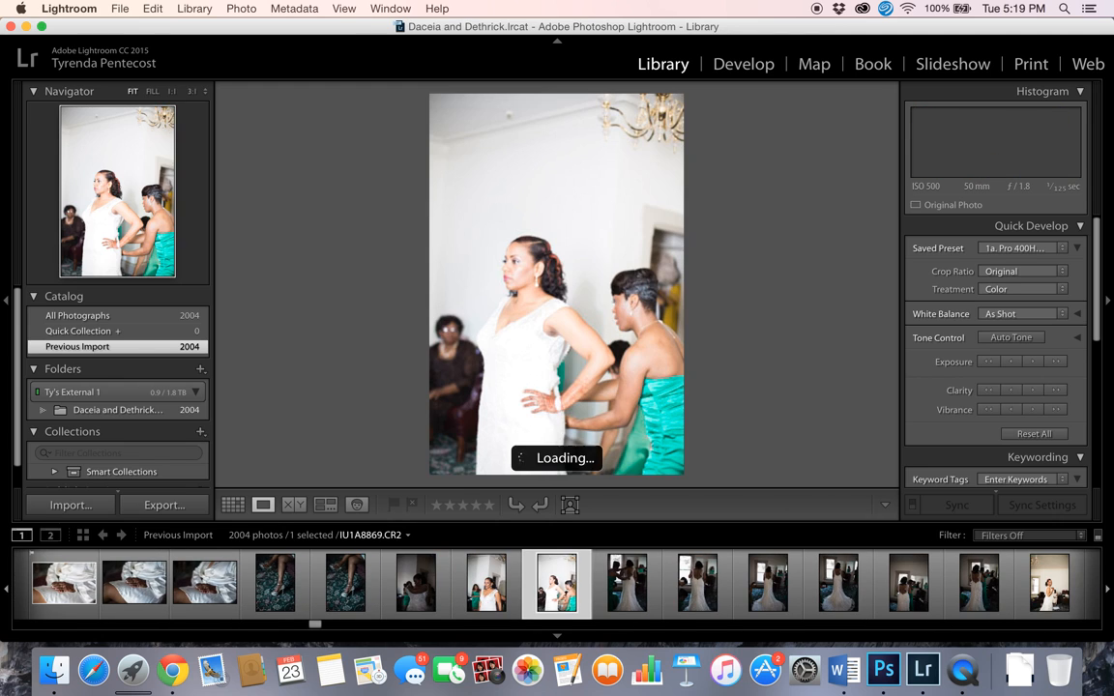
pyautogui.press('Right')
pyautogui.press('Right')
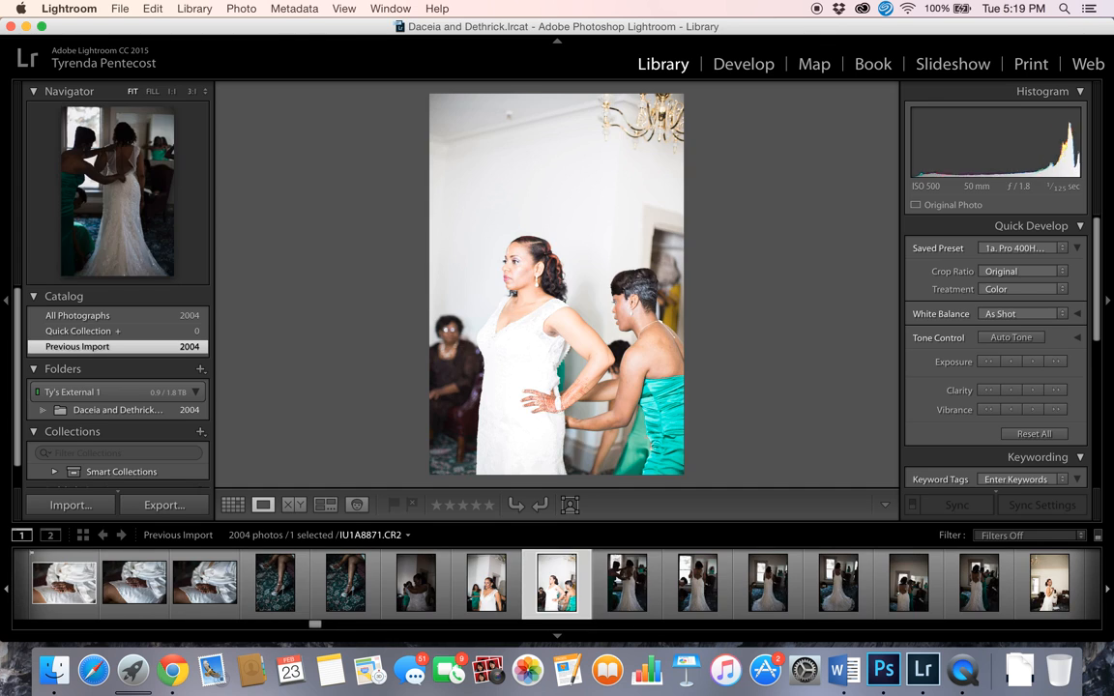
# - Return to photo IU1A8865 of the hennaed hands and set its flag to Flagged
pyautogui.press('Left')
pyautogui.press('Left')
pyautogui.press('Left')
pyautogui.press('Left')
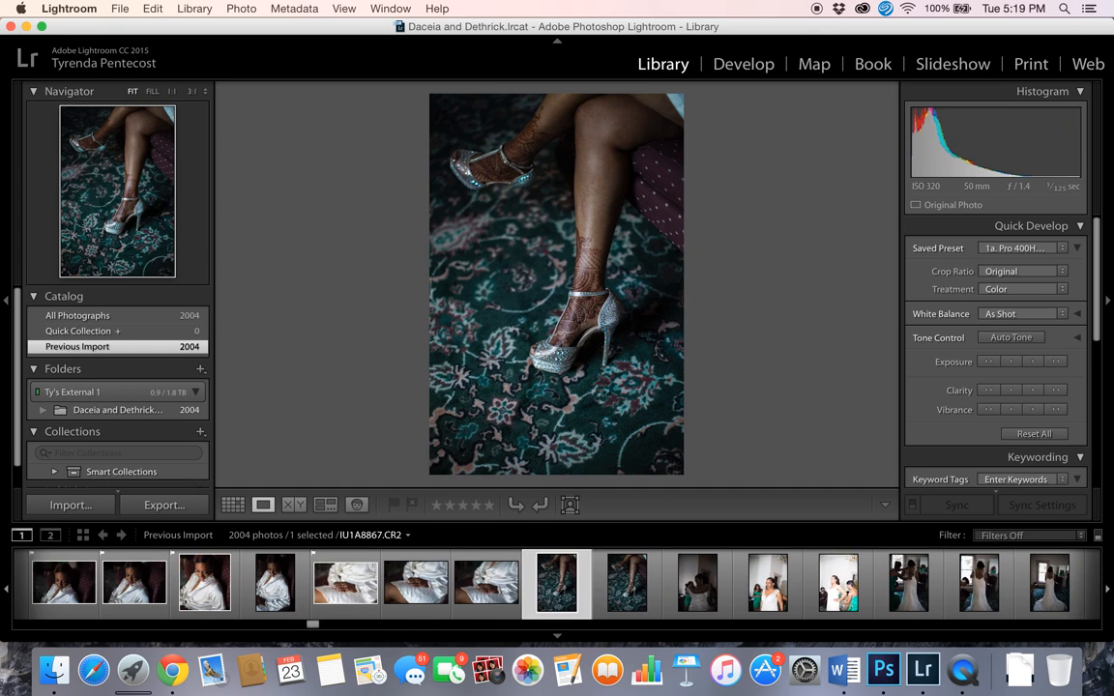
pyautogui.press('Left')
pyautogui.press('Left')
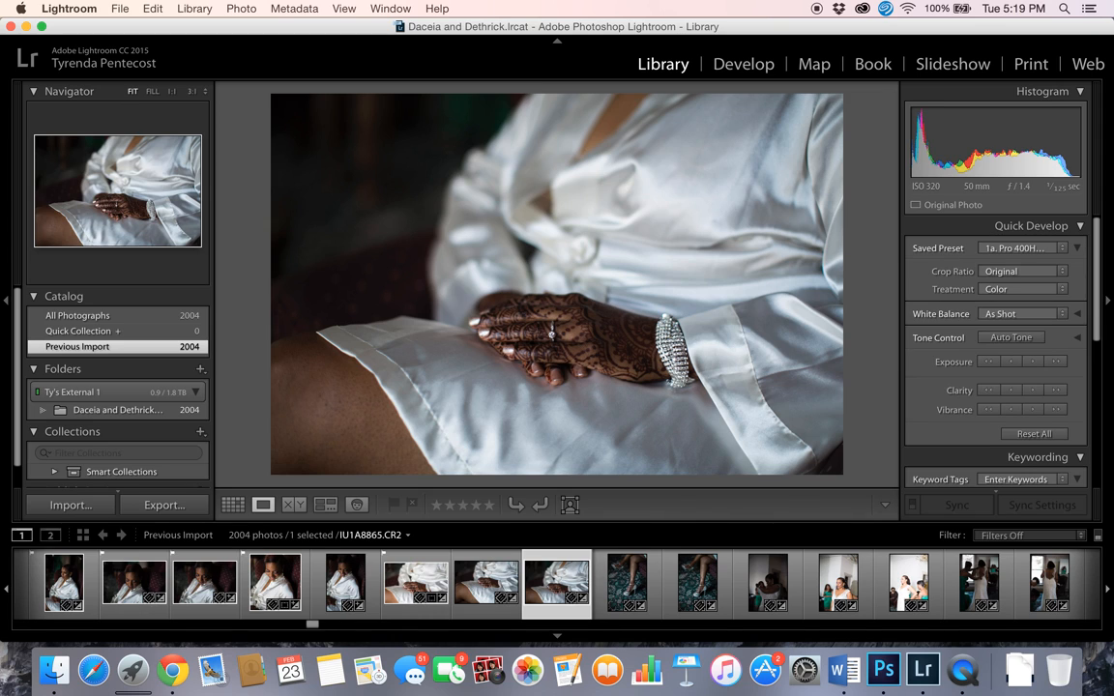
pyautogui.click(118, 10)
pyautogui.moveTo(175, 10)
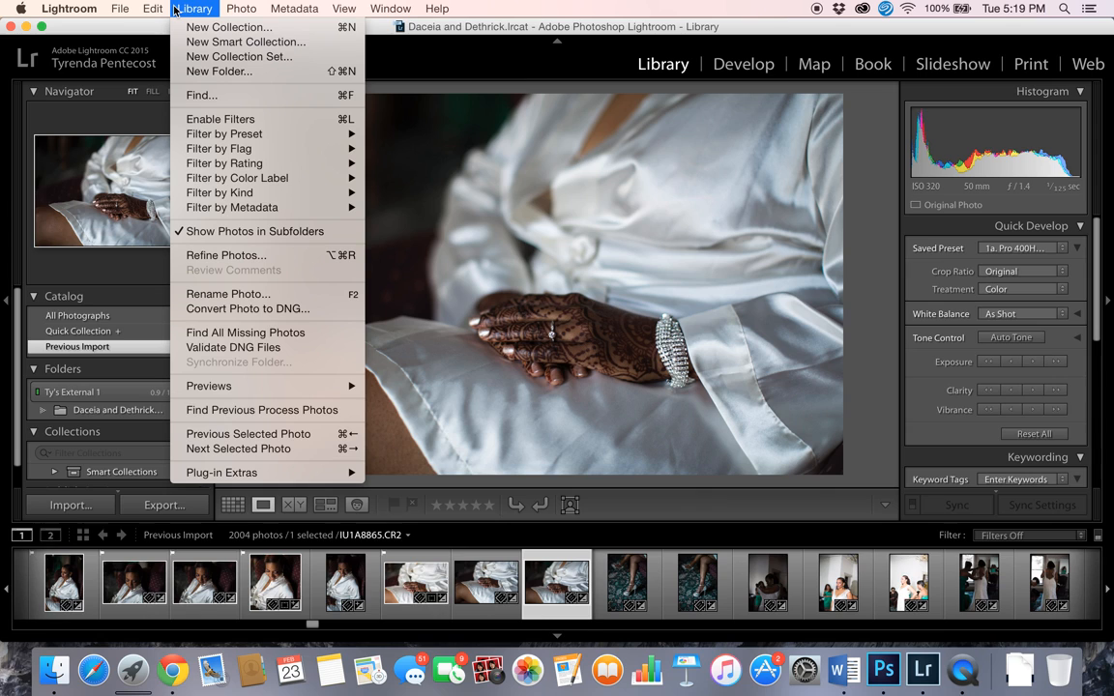
pyautogui.moveTo(223, 11)
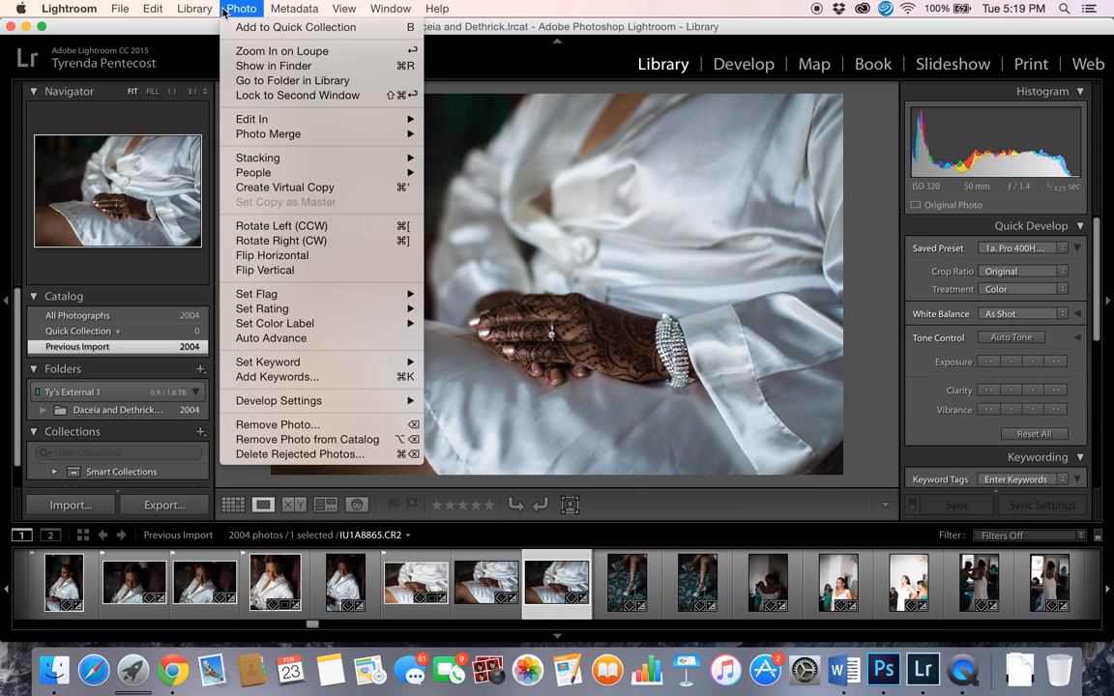
pyautogui.moveTo(297, 297)
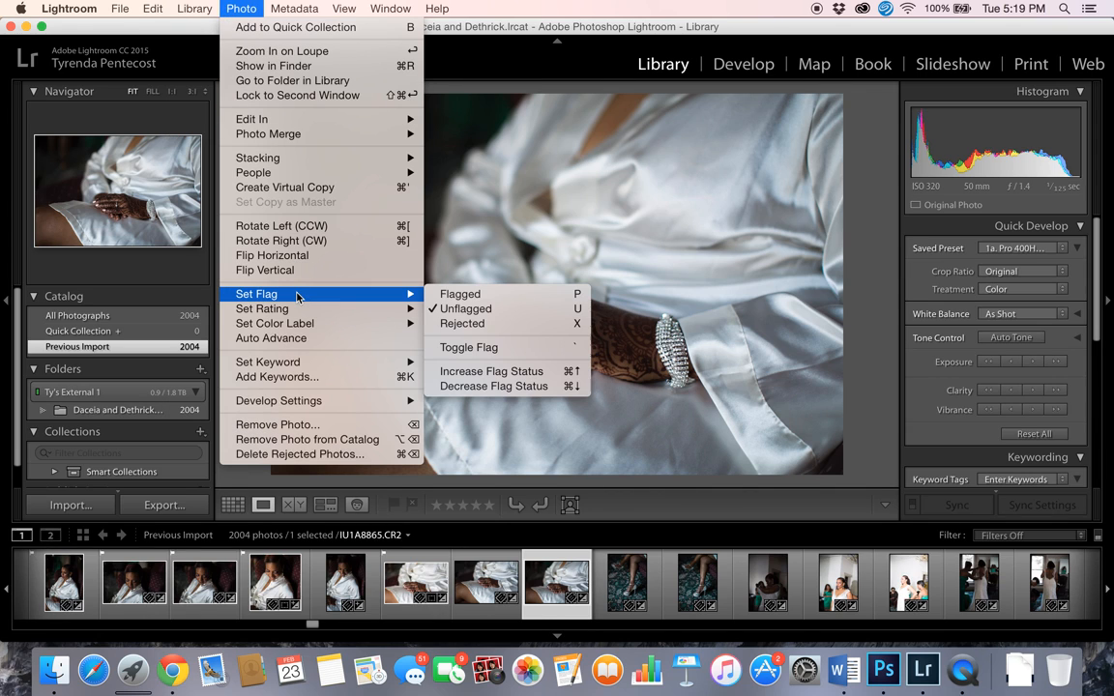
pyautogui.click(466, 294)
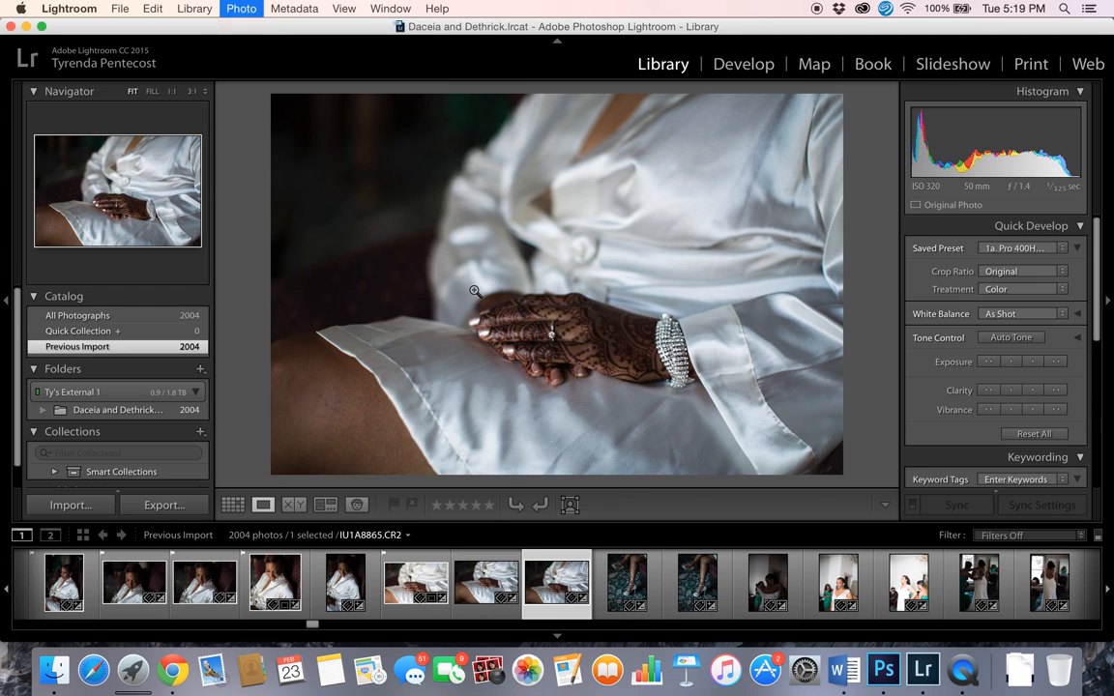
# - Select all photos in the Previous Import whose flag status is Flagged
pyautogui.click(194, 10)
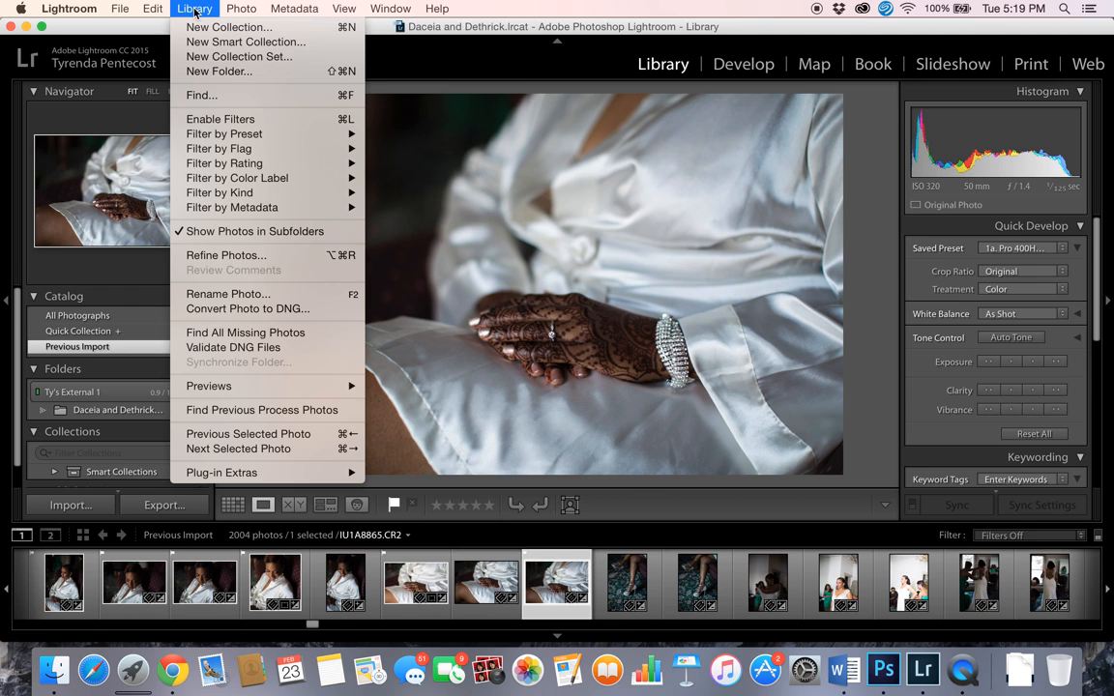
pyautogui.moveTo(150, 10)
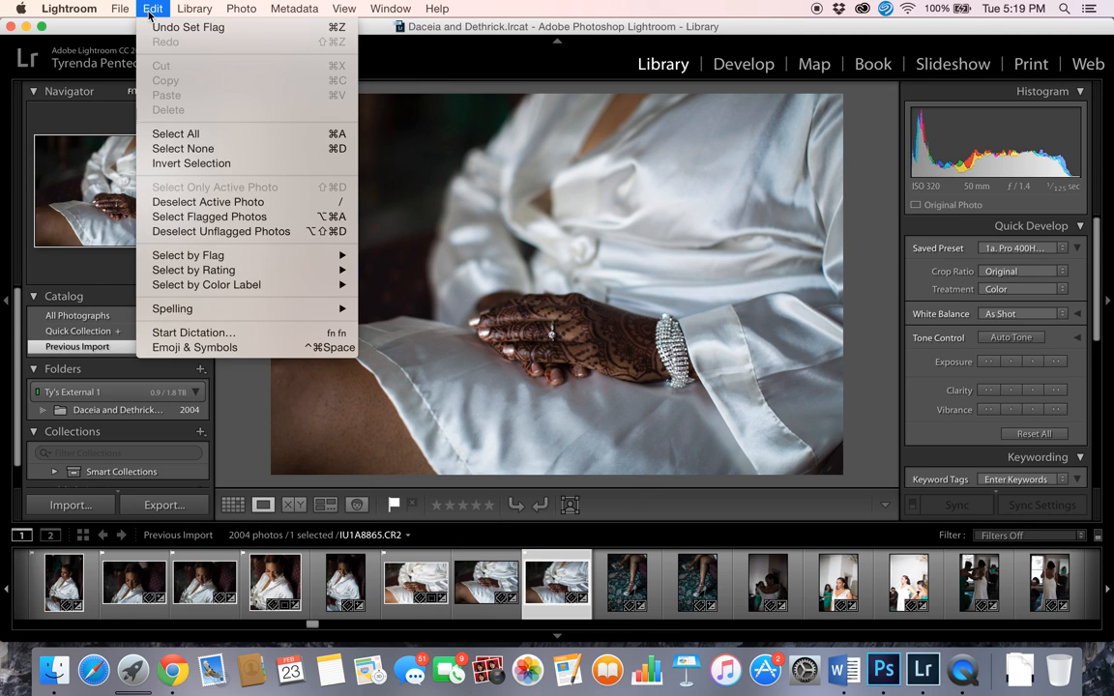
pyautogui.moveTo(329, 255)
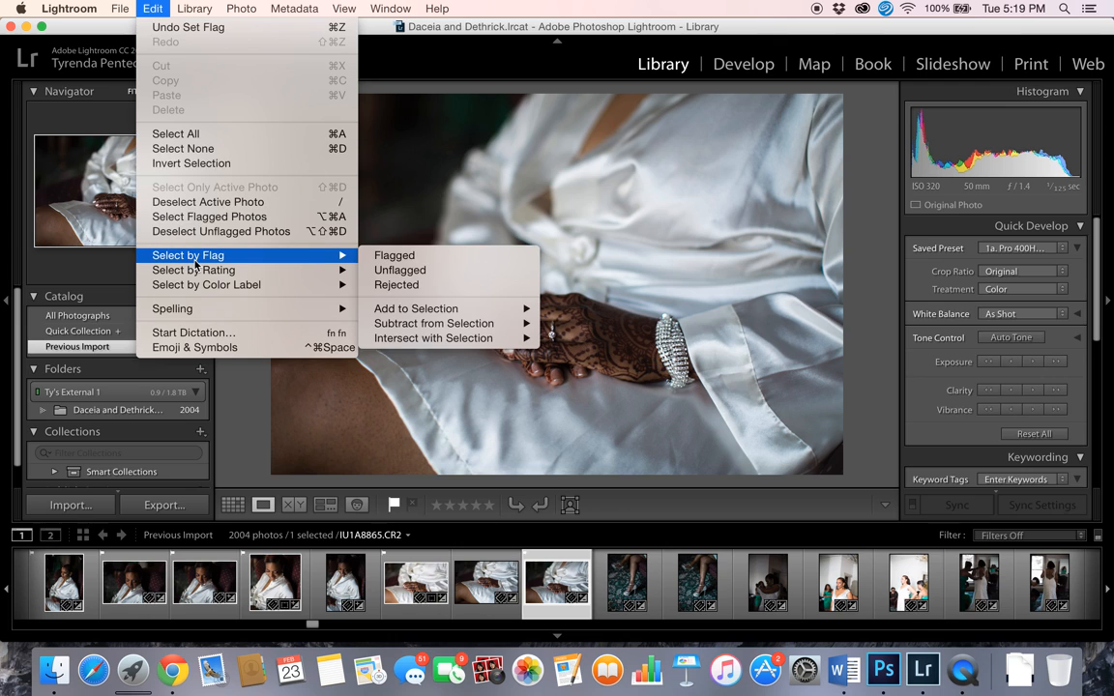
pyautogui.click(412, 256)
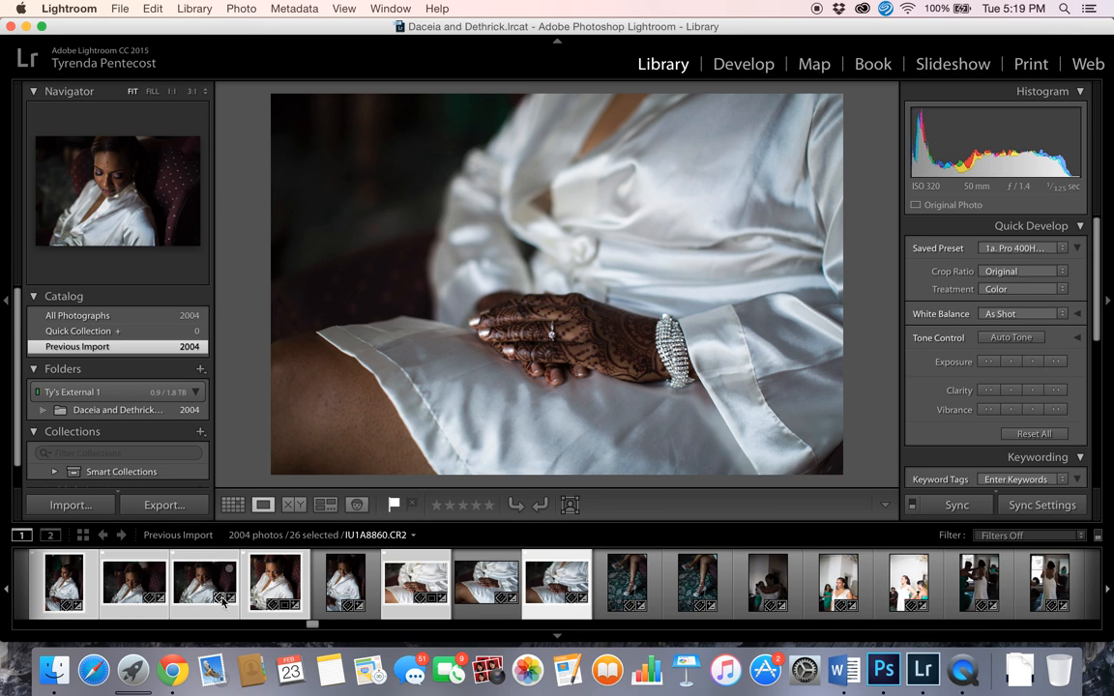
# - Add the selected flagged photos to the Quick Collection and open that collection to review them
pyautogui.moveTo(213, 594); pyautogui.dragTo(130, 334)
pyautogui.click(142, 332)
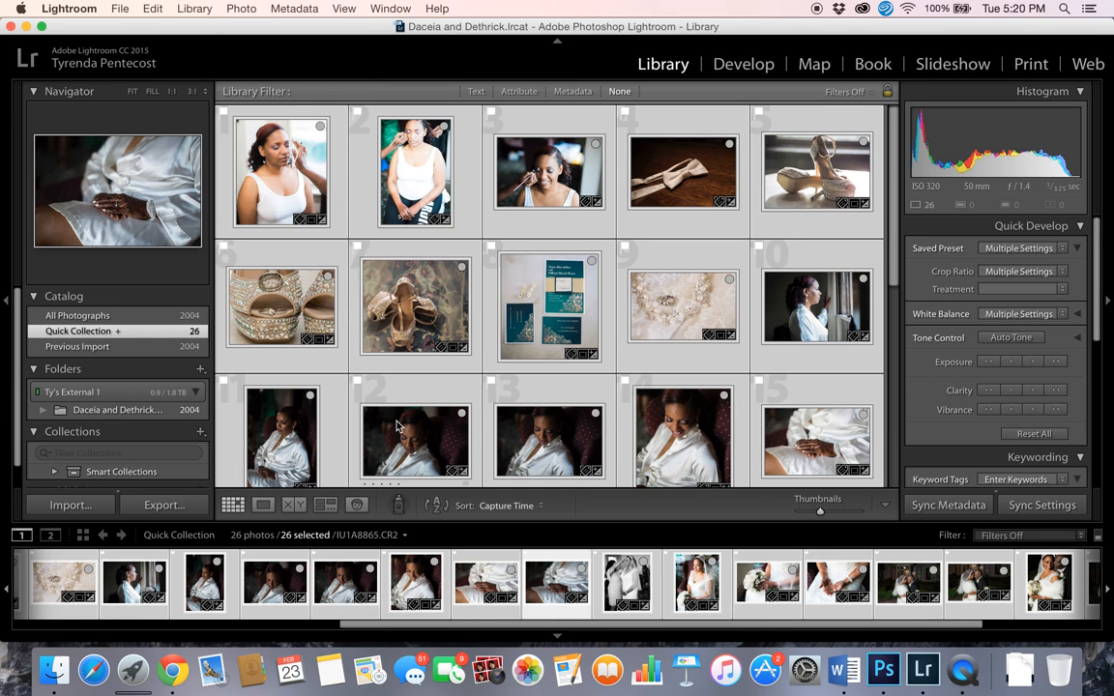
pyautogui.scroll(-5, 397, 426)
pyautogui.scroll(5, 397, 426)
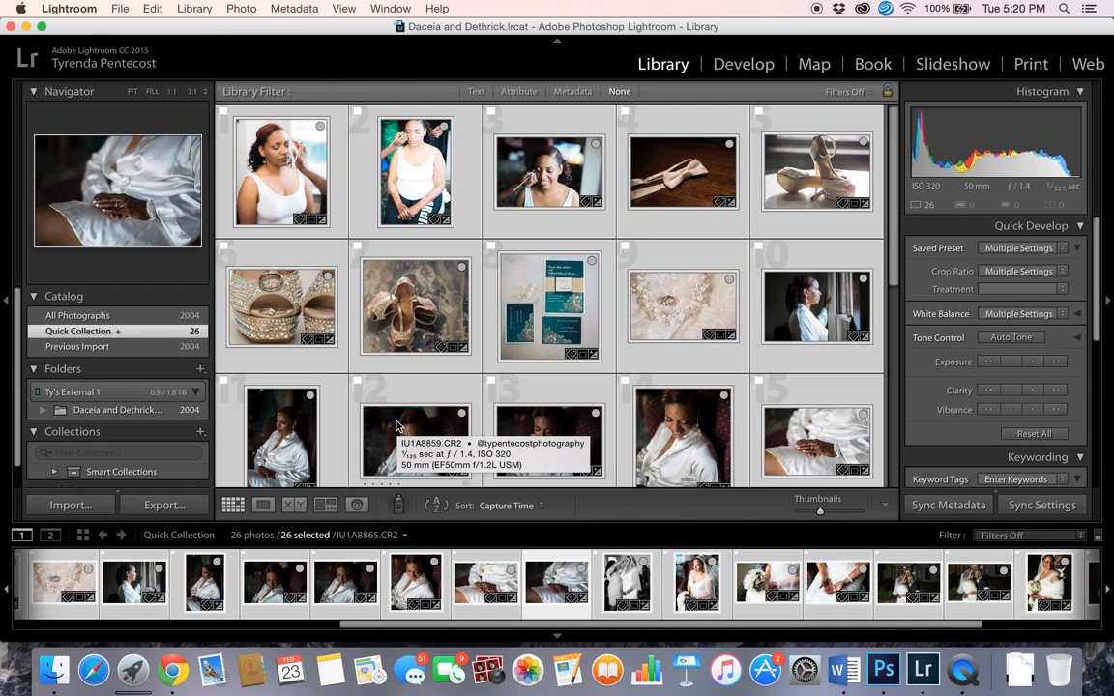
# - View the Quick Collection photos one at a time and rate the shoe photo IU1A8744 five stars
pyautogui.doubleClick(224, 186)
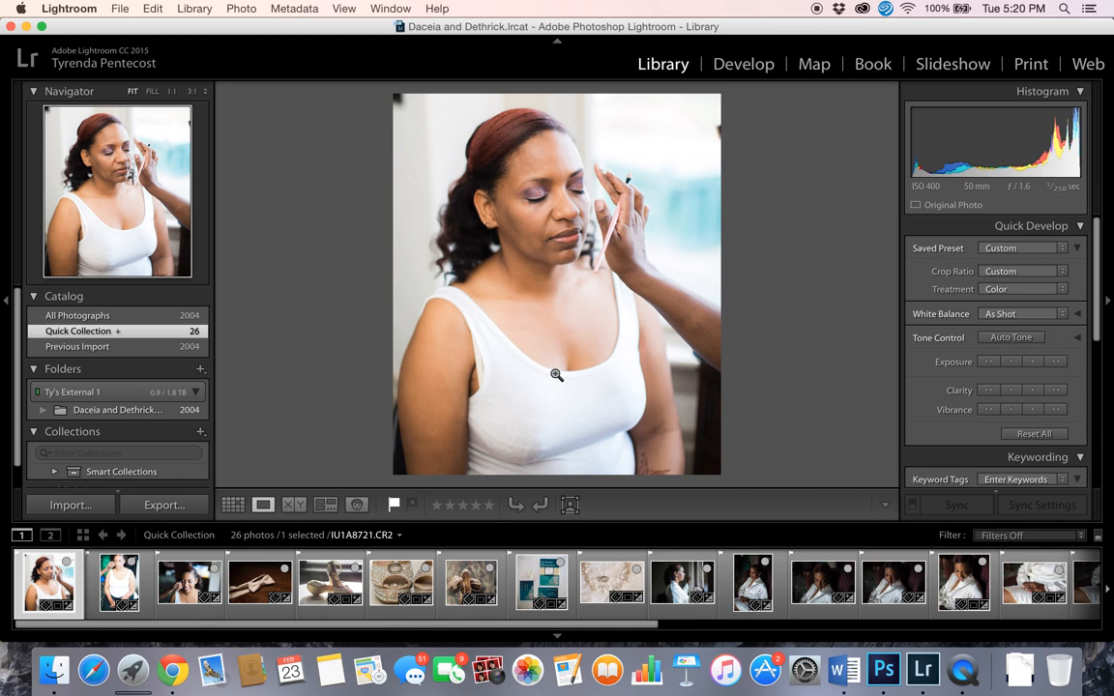
pyautogui.press('Right')
pyautogui.press('Right')
pyautogui.press('Right')
pyautogui.press('Right')
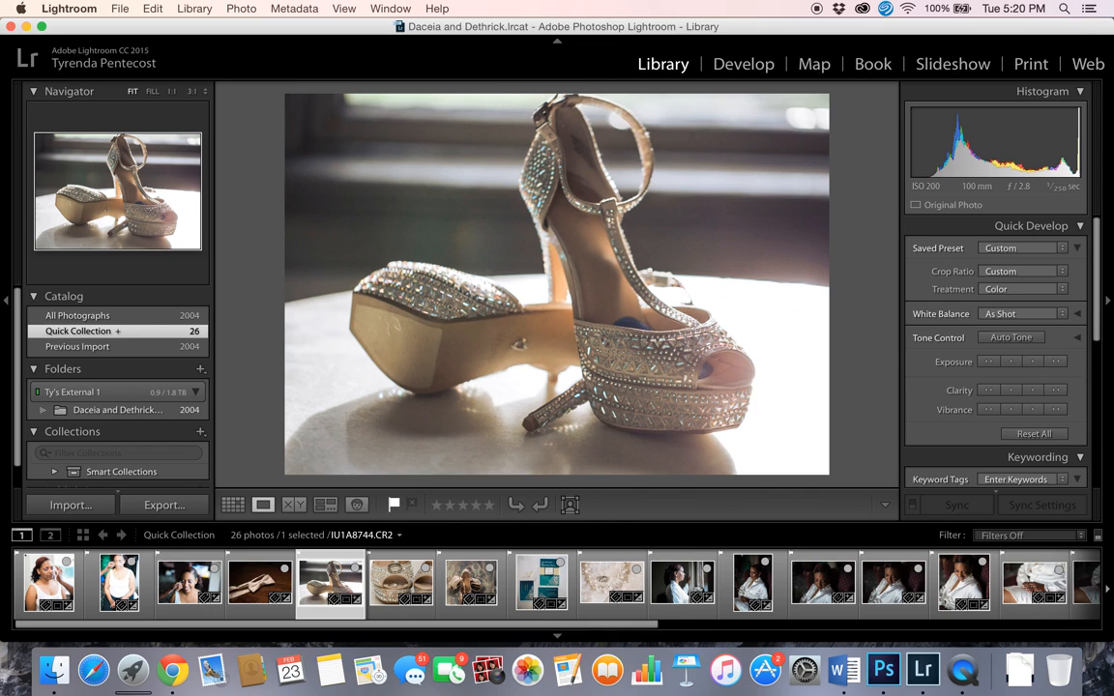
pyautogui.press('5')
# - Advance to the rings and hairpiece photo IU1A8803 and rate it five stars
pyautogui.press('Right')
pyautogui.press('Right')
pyautogui.press('Right')
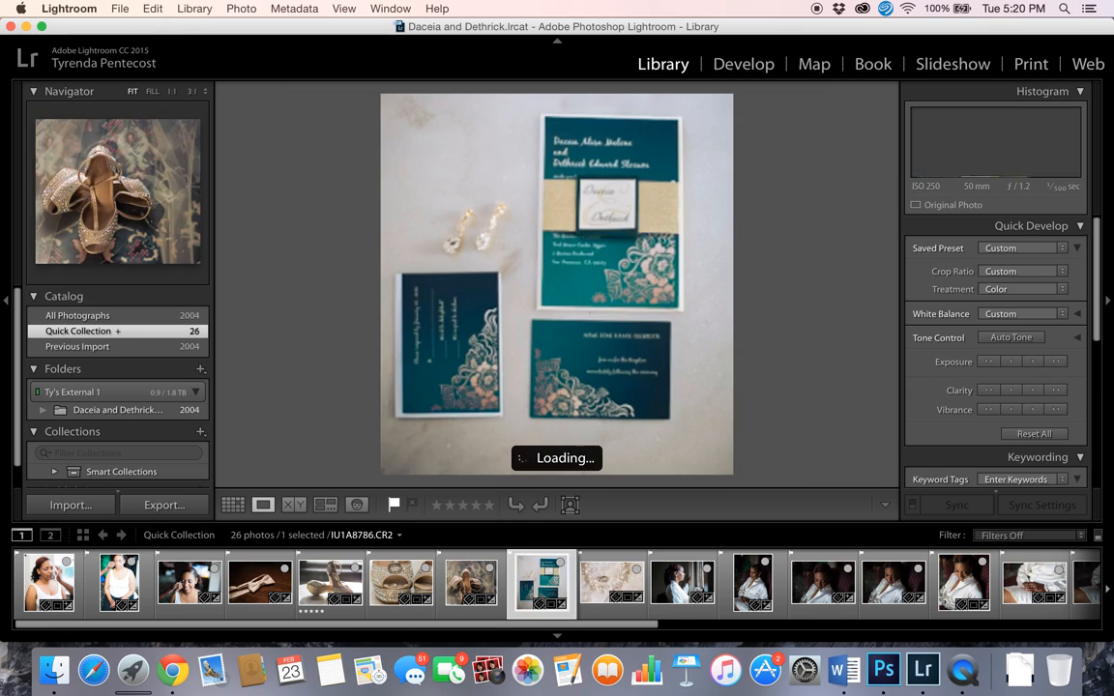
pyautogui.press('Right')
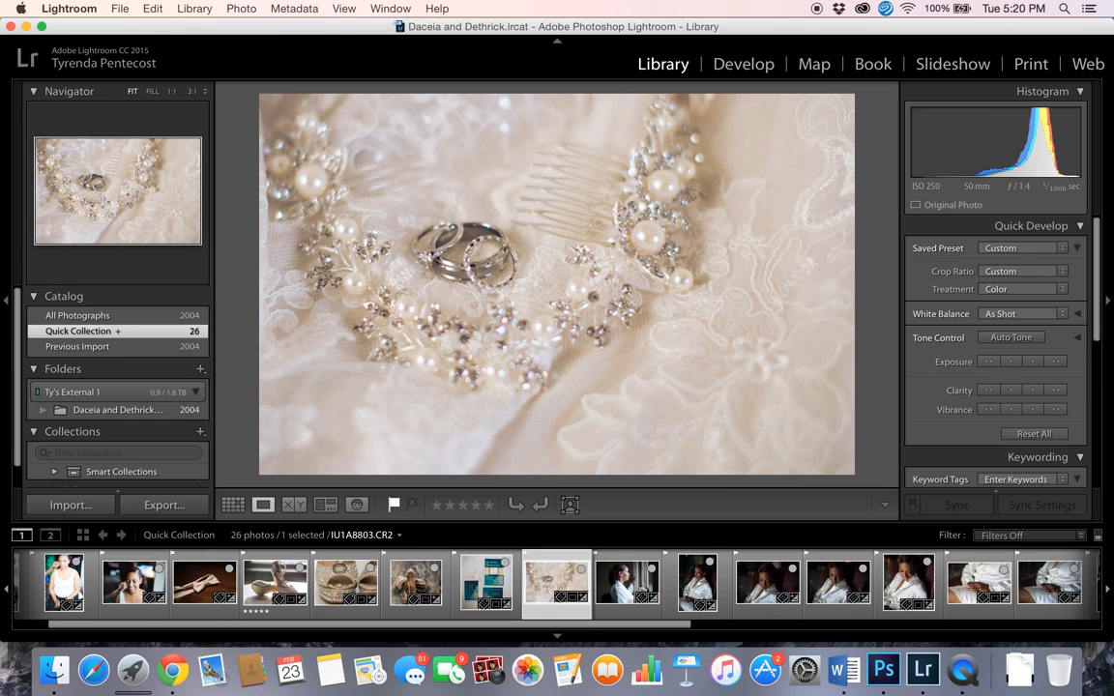
pyautogui.press('5')
# - Advance to the seated bride with bouquet, IU1A8941, and rate it five stars
pyautogui.press('Right')
pyautogui.press('Right')
pyautogui.press('Right')
pyautogui.press('Right')
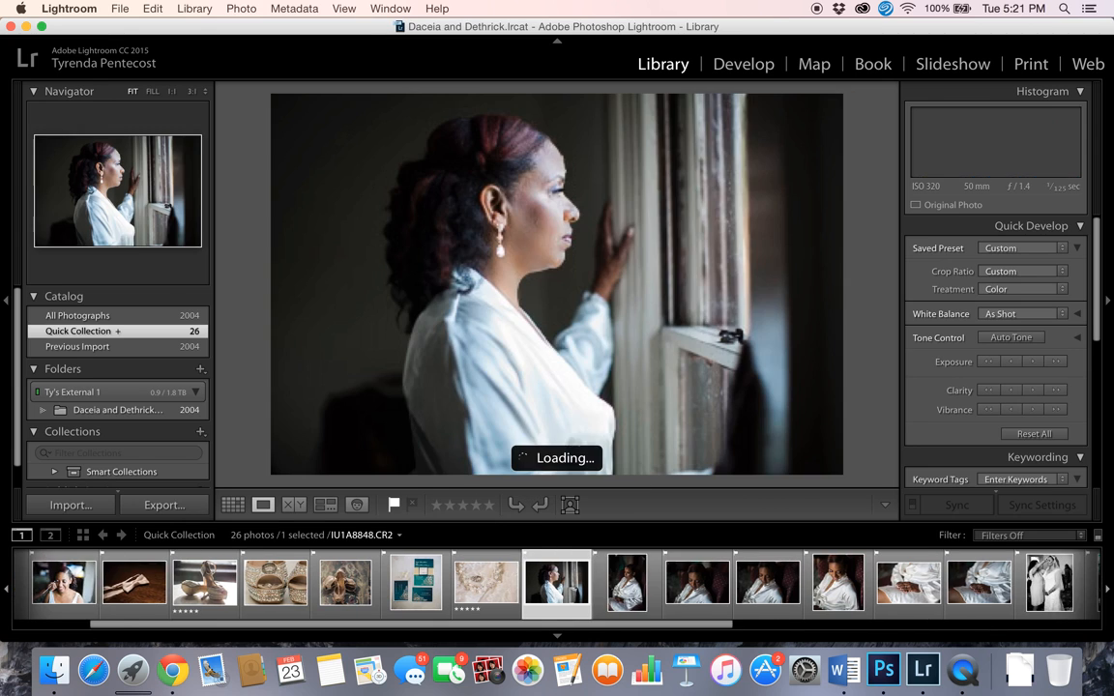
pyautogui.press('Right')
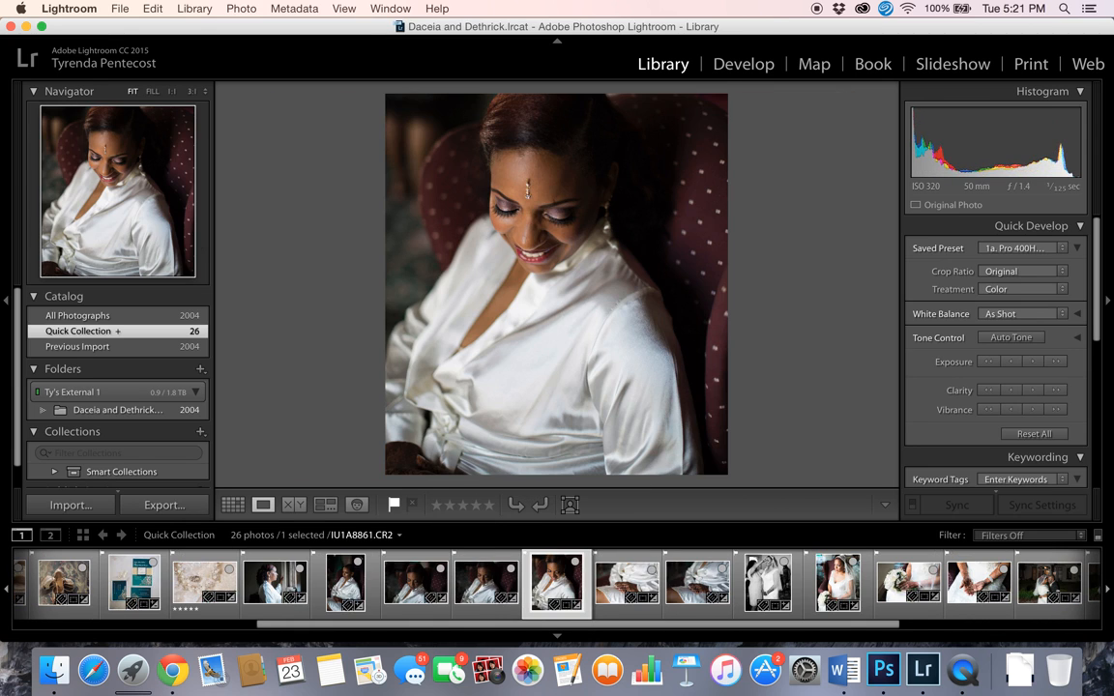
pyautogui.press('Right')
pyautogui.press('Right')
pyautogui.press('Right')
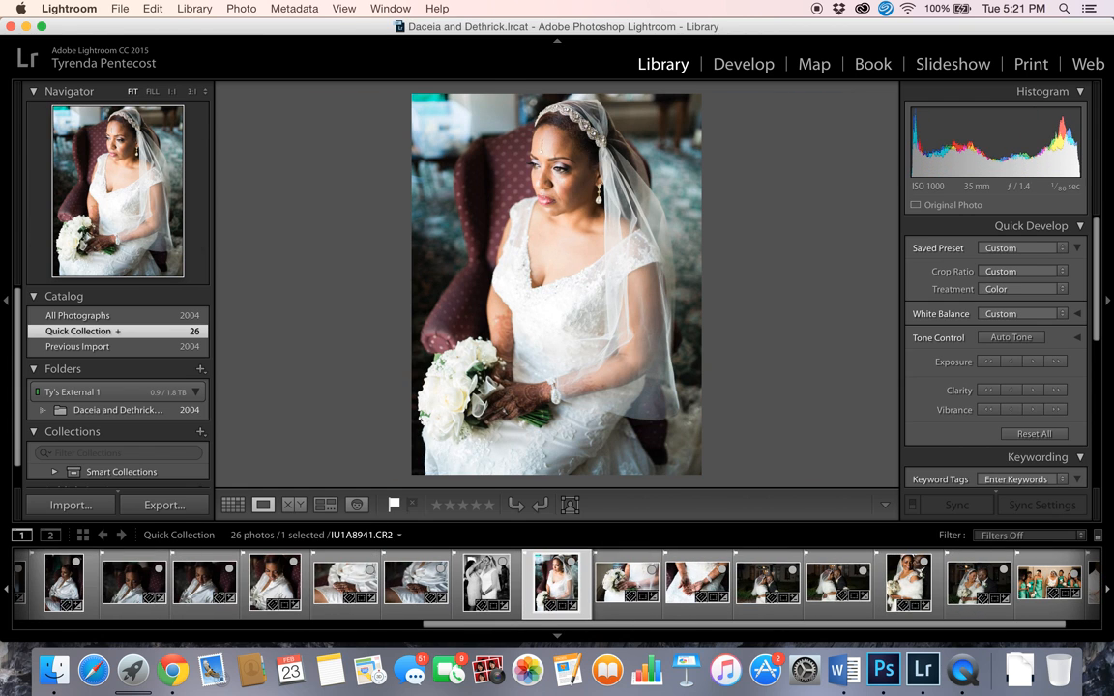
pyautogui.press('5')
# - Select all five-star photos in the Quick Collection and look at their export settings without exporting
pyautogui.click(115, 10)
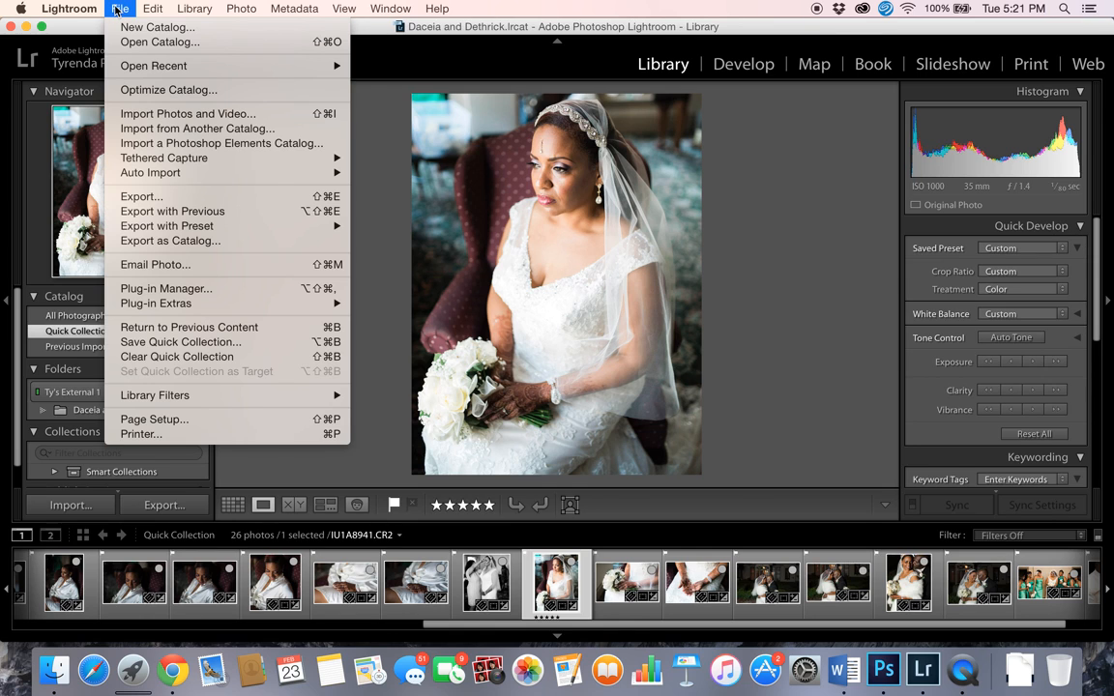
pyautogui.moveTo(153, 9)
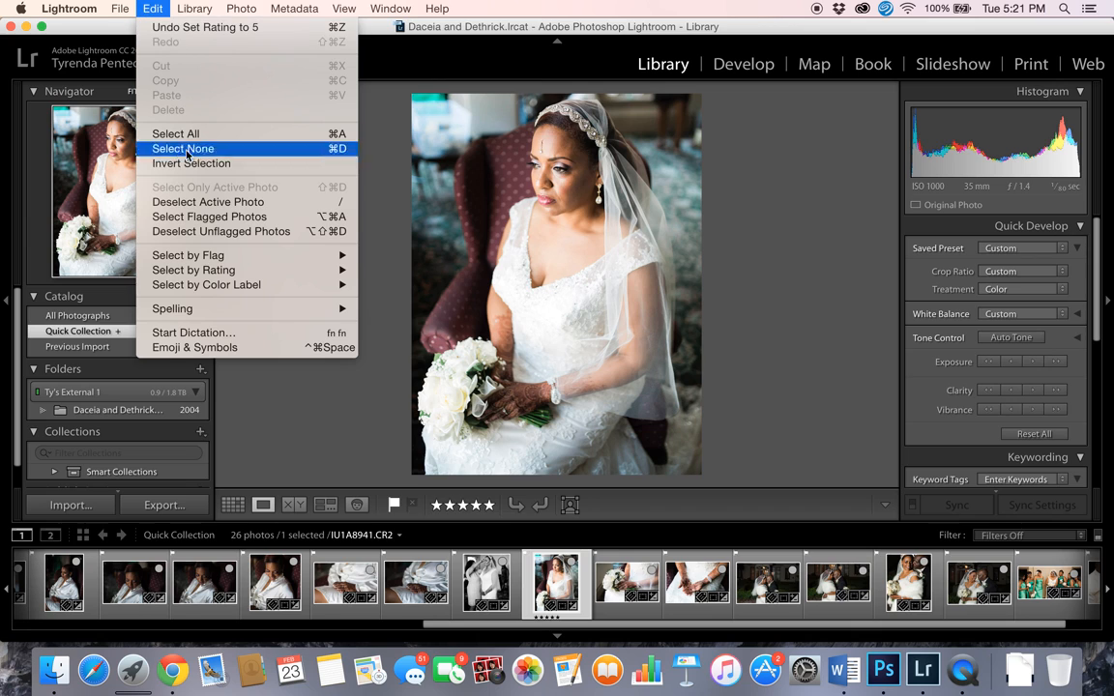
pyautogui.moveTo(201, 270)
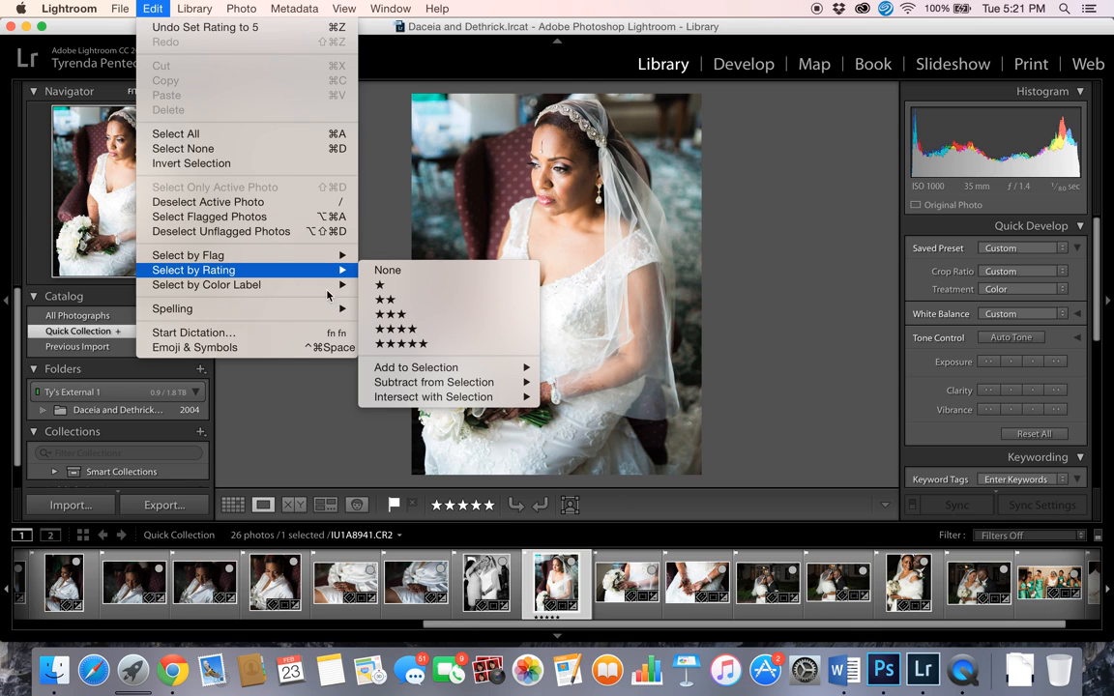
pyautogui.click(426, 344)
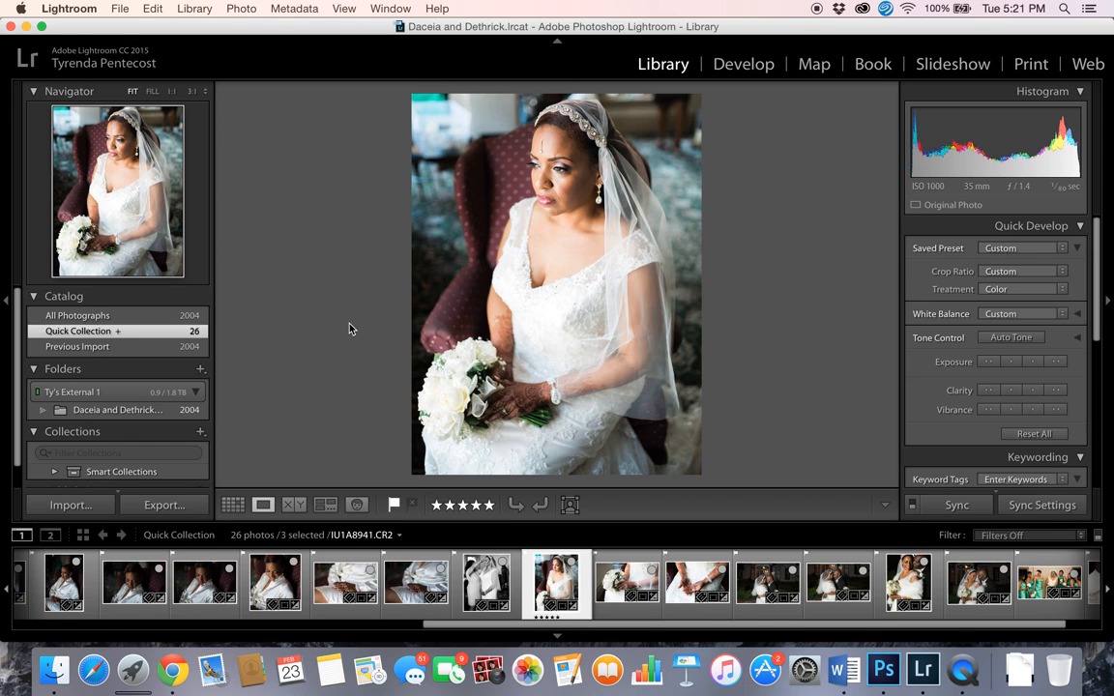
pyautogui.click(164, 504)
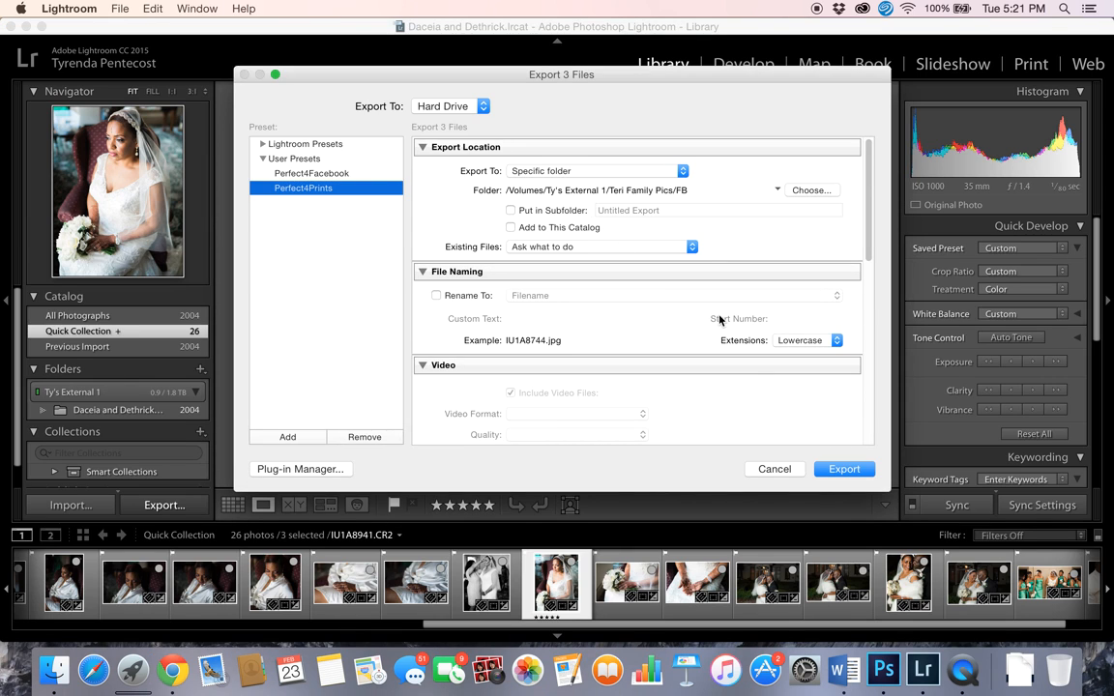
pyautogui.click(774, 469)
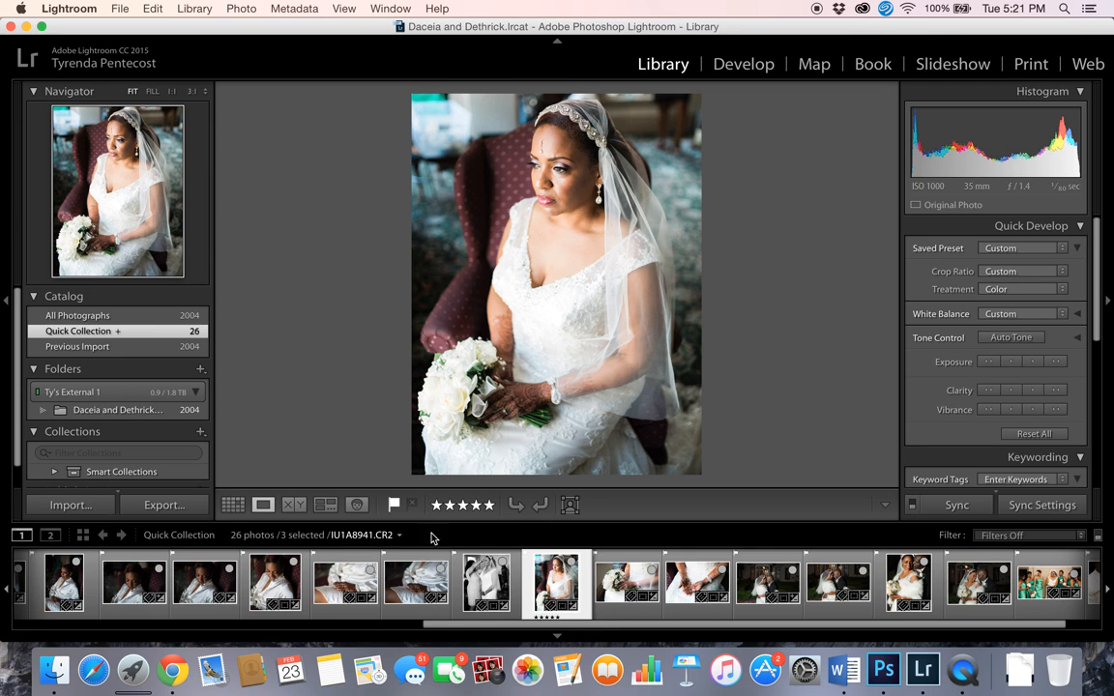
# - Browse the Quick Collection filmstrip and go to the bouquet and henna hands photo IU1A8944
pyautogui.click(407, 559)
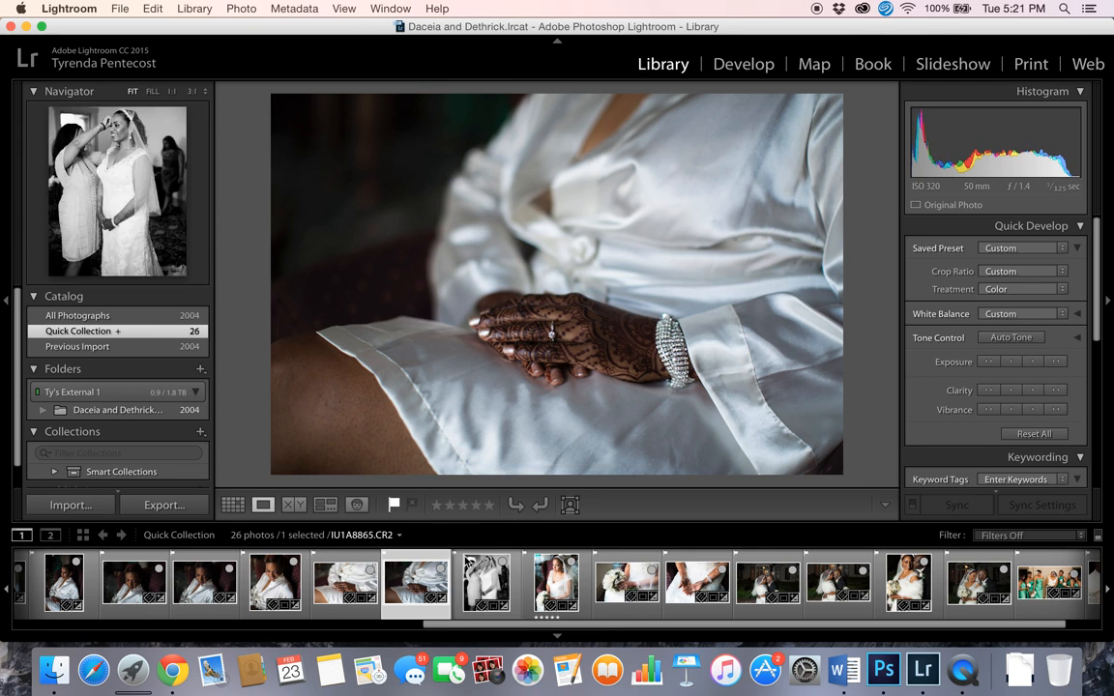
pyautogui.click(192, 556)
pyautogui.click(133, 570)
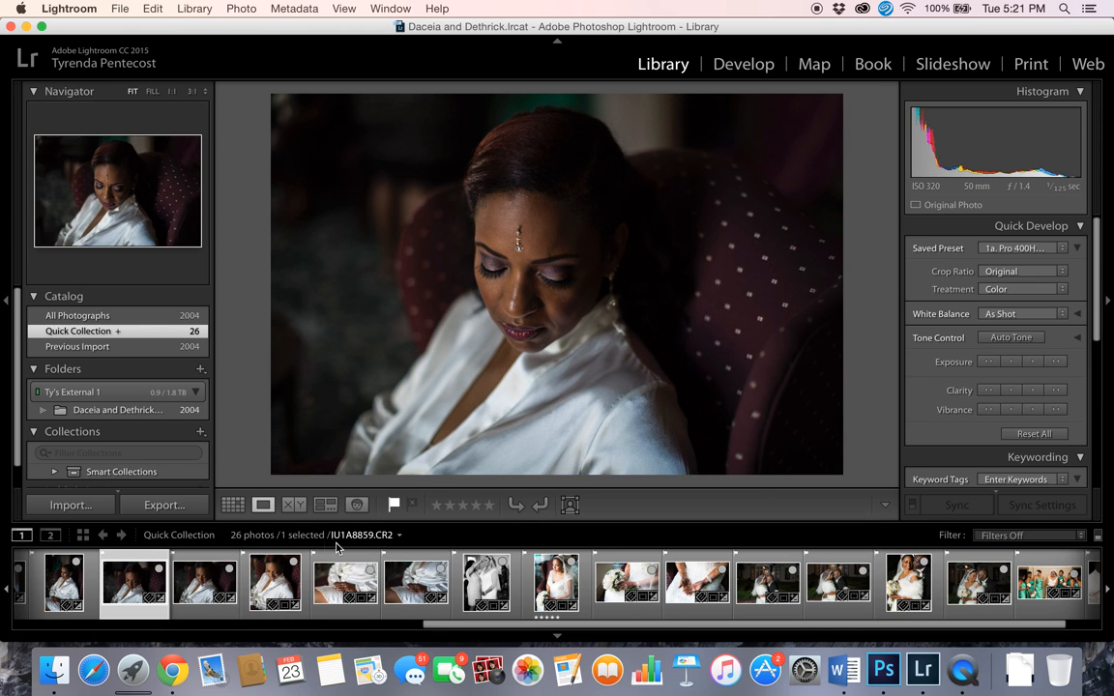
pyautogui.moveTo(467, 628); pyautogui.dragTo(321, 631)
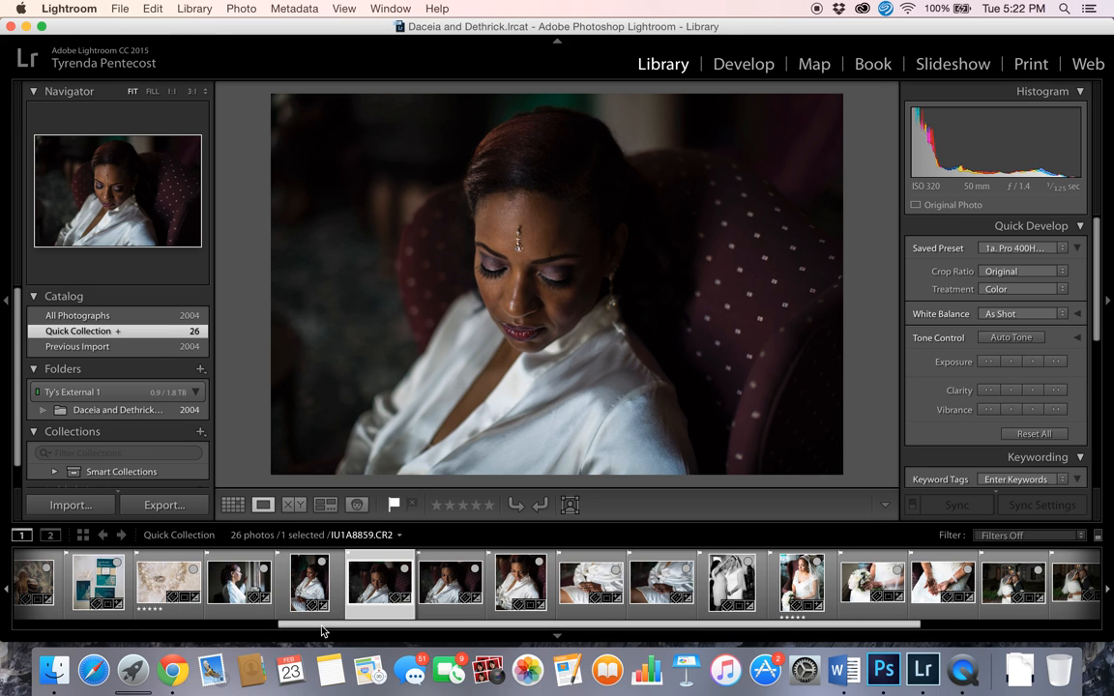
pyautogui.moveTo(322, 631); pyautogui.dragTo(496, 628)
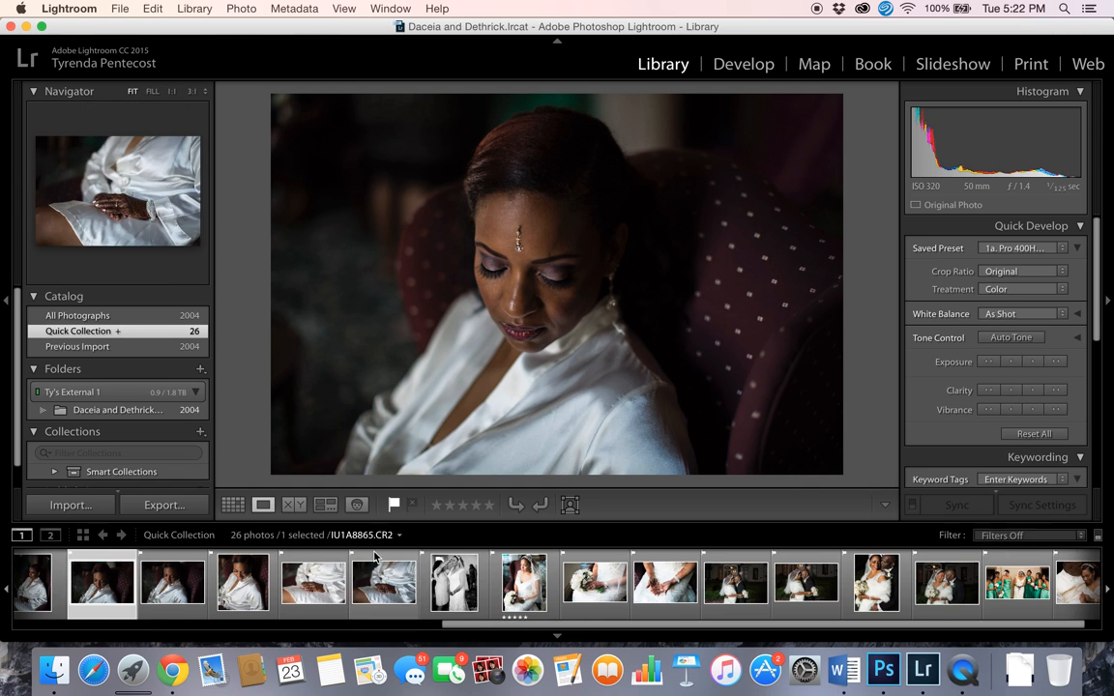
pyautogui.click(385, 580)
pyautogui.press('Right')
pyautogui.press('Right')
pyautogui.press('Right')
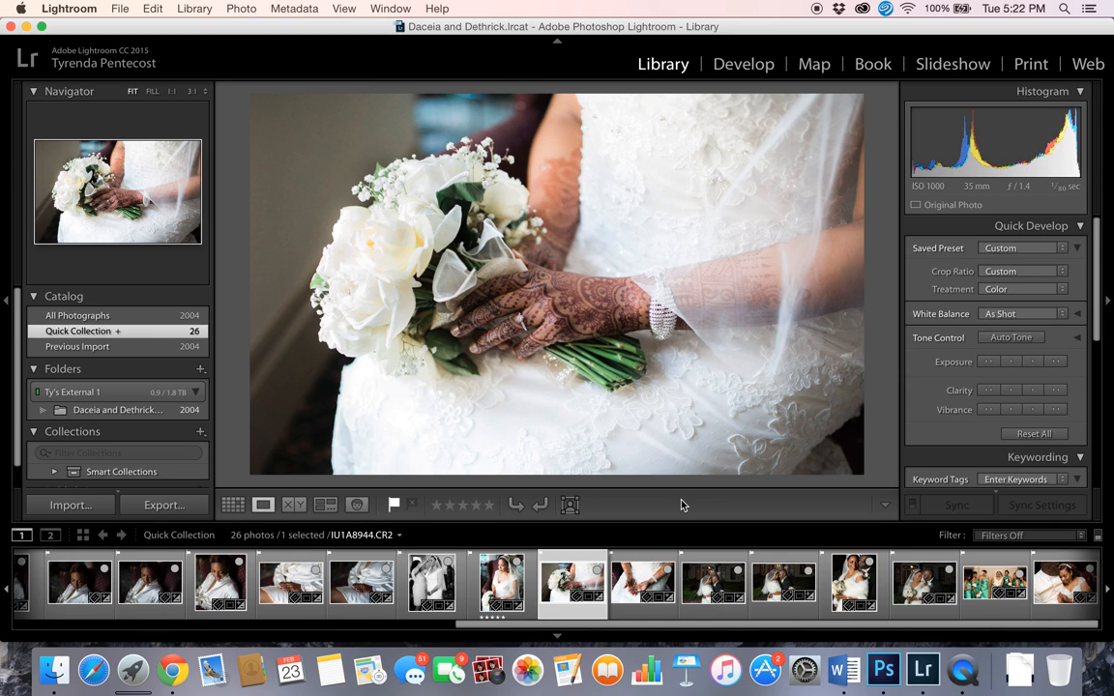
# - Try the red, yellow, green and blue color labels on the bouquet photo IU1A8944
pyautogui.press('6')
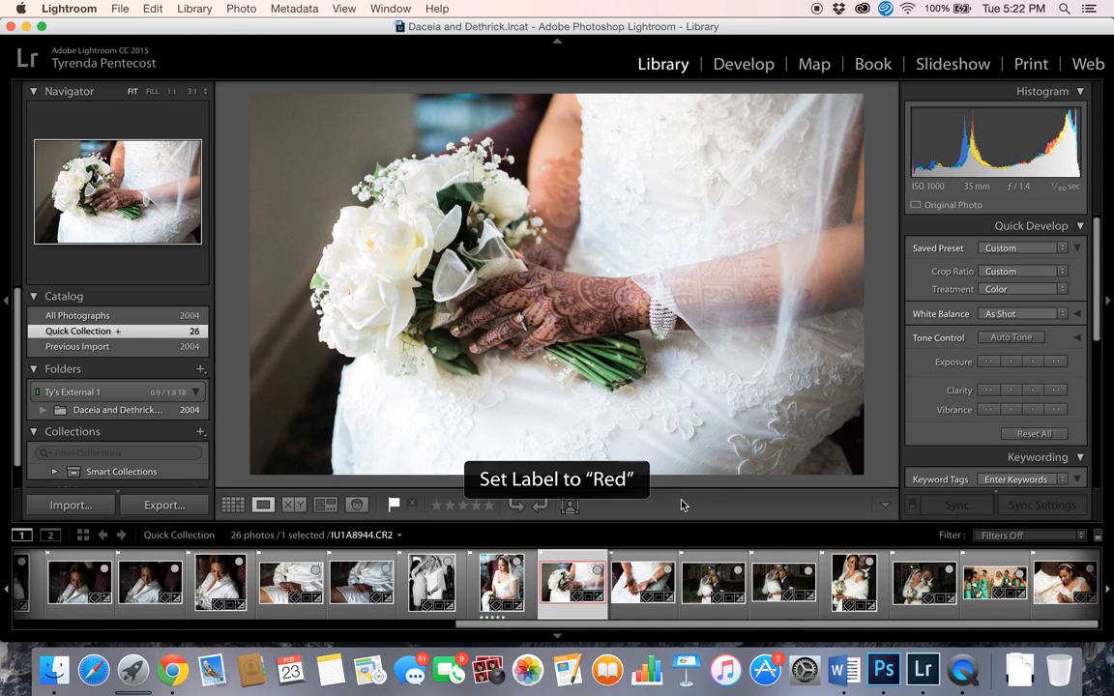
pyautogui.press('7')
pyautogui.press('8')
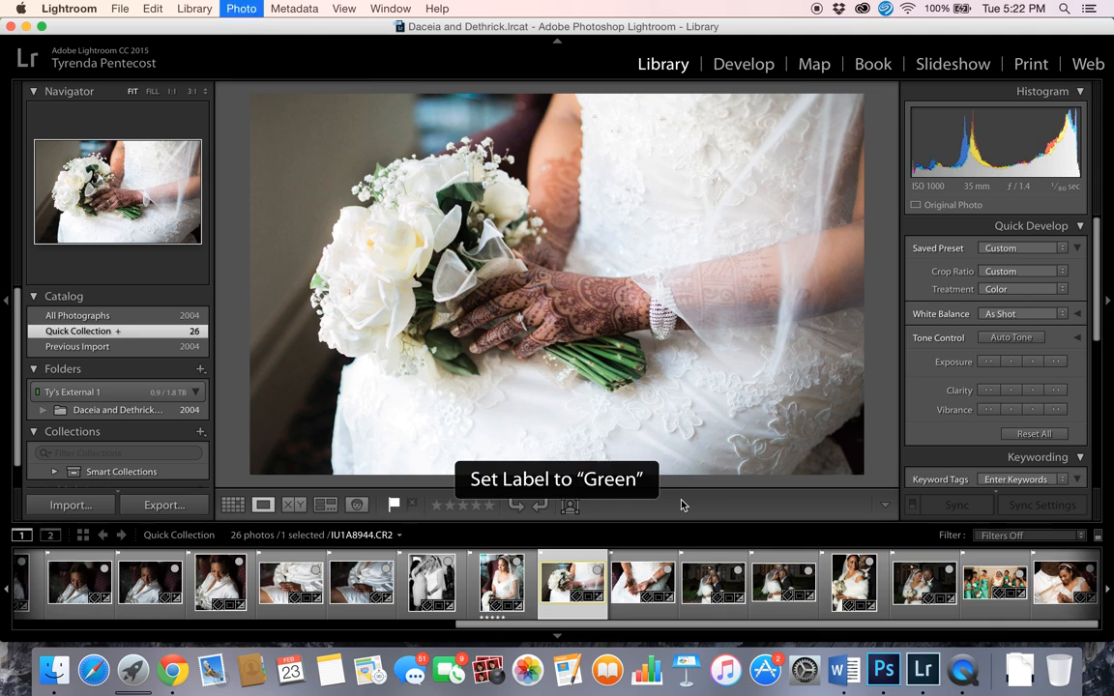
pyautogui.press('9')
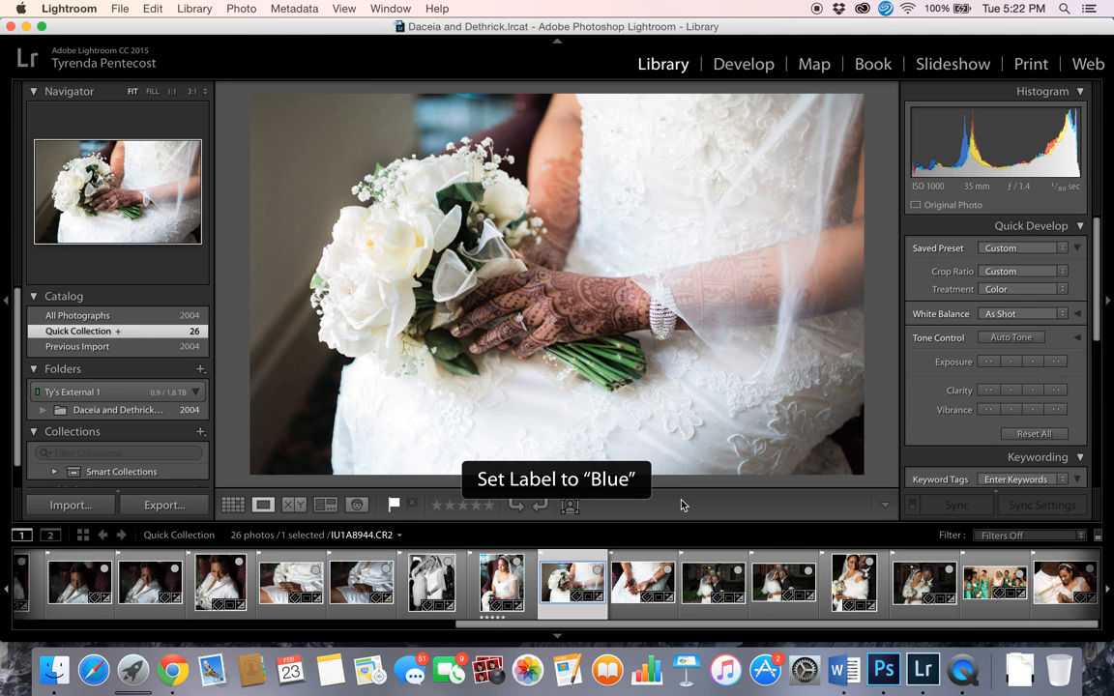
pyautogui.press('0')
pyautogui.press('9')
pyautogui.press('6')
pyautogui.press('7')
pyautogui.press('8')
pyautogui.press('9')
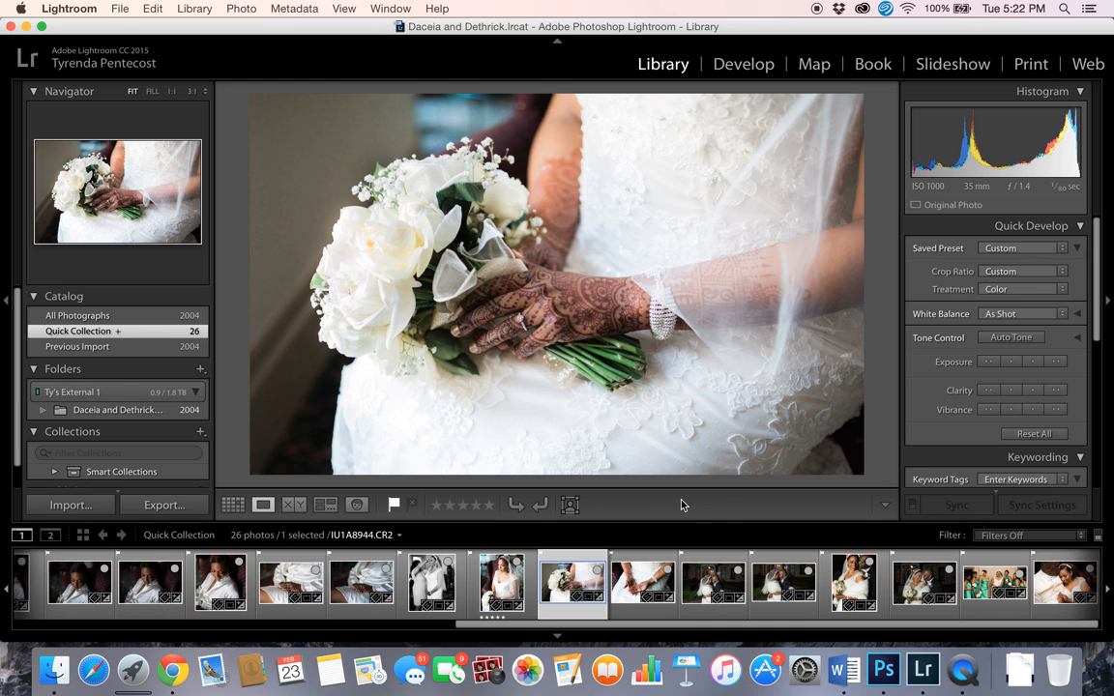
# - Label the bouquet photo IU1A8944, open henna hands IU1A8961, embracing couple IU1A9156 and cheek-kiss portrait IU1A9160 red
pyautogui.press('6')
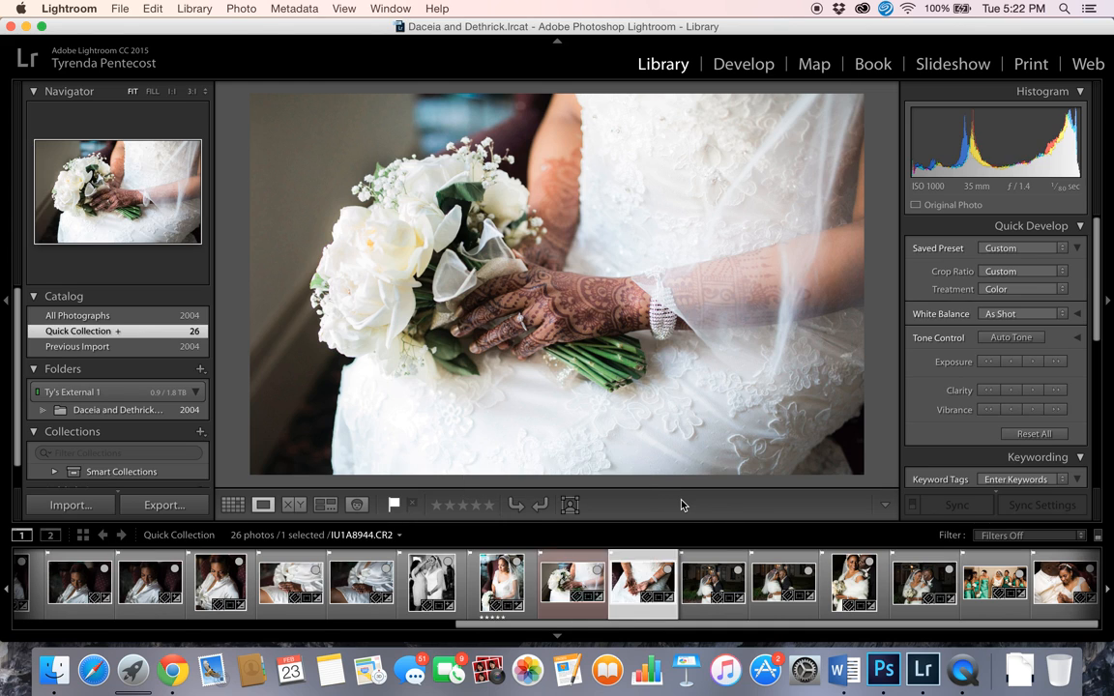
pyautogui.press('Right')
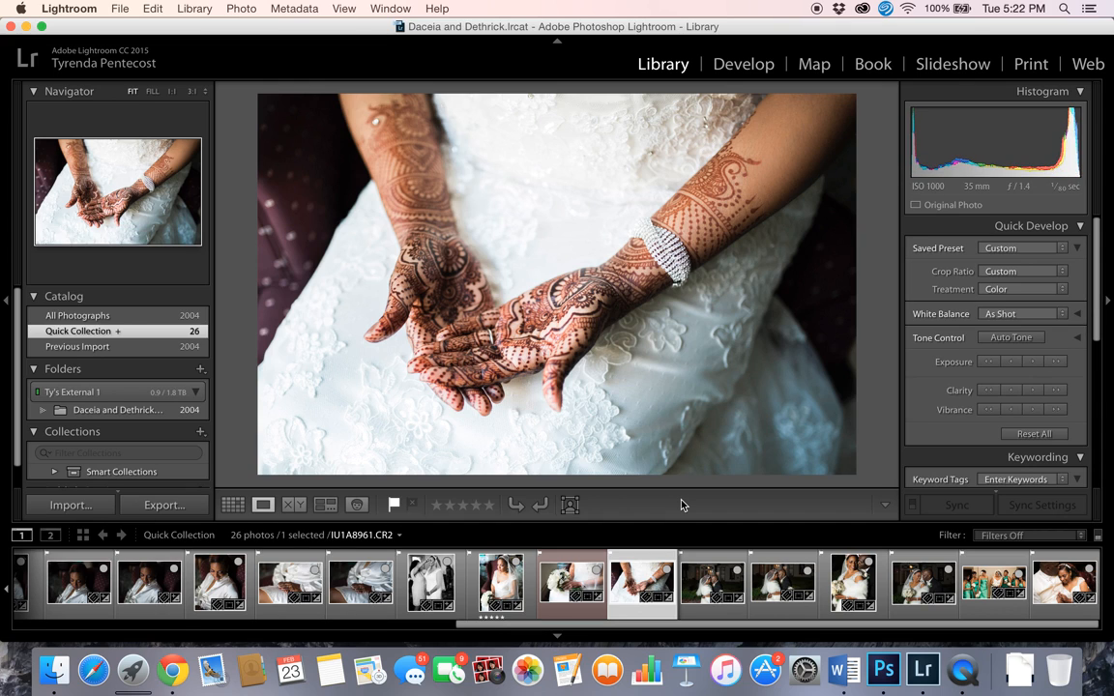
pyautogui.press('6')
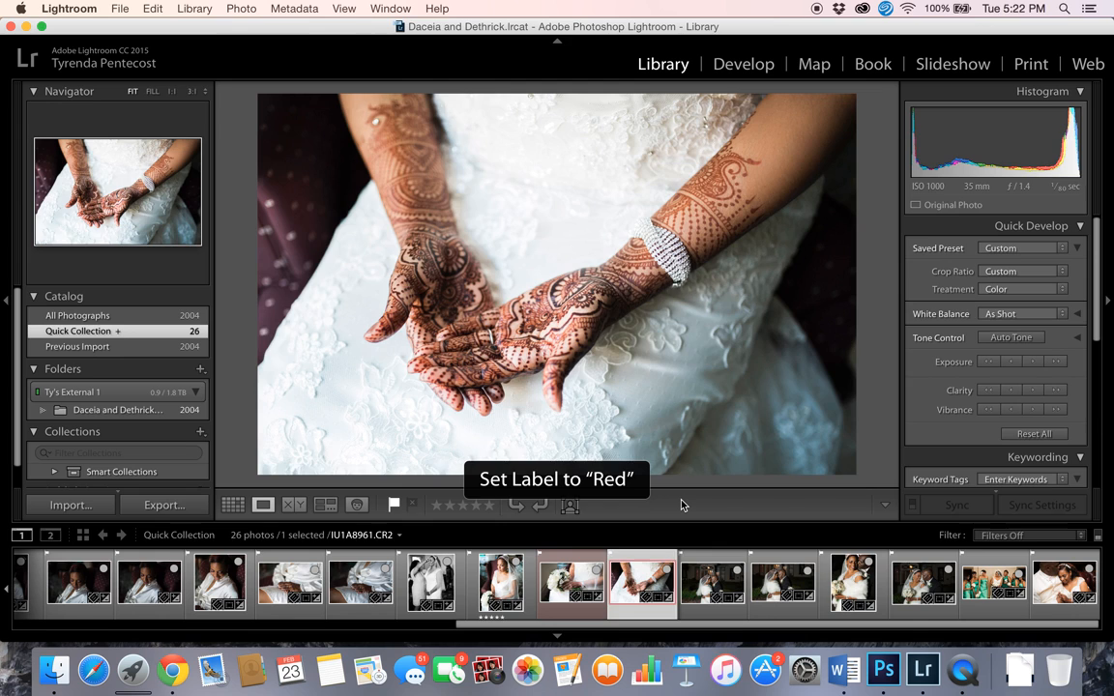
pyautogui.press('Right')
pyautogui.press('6')
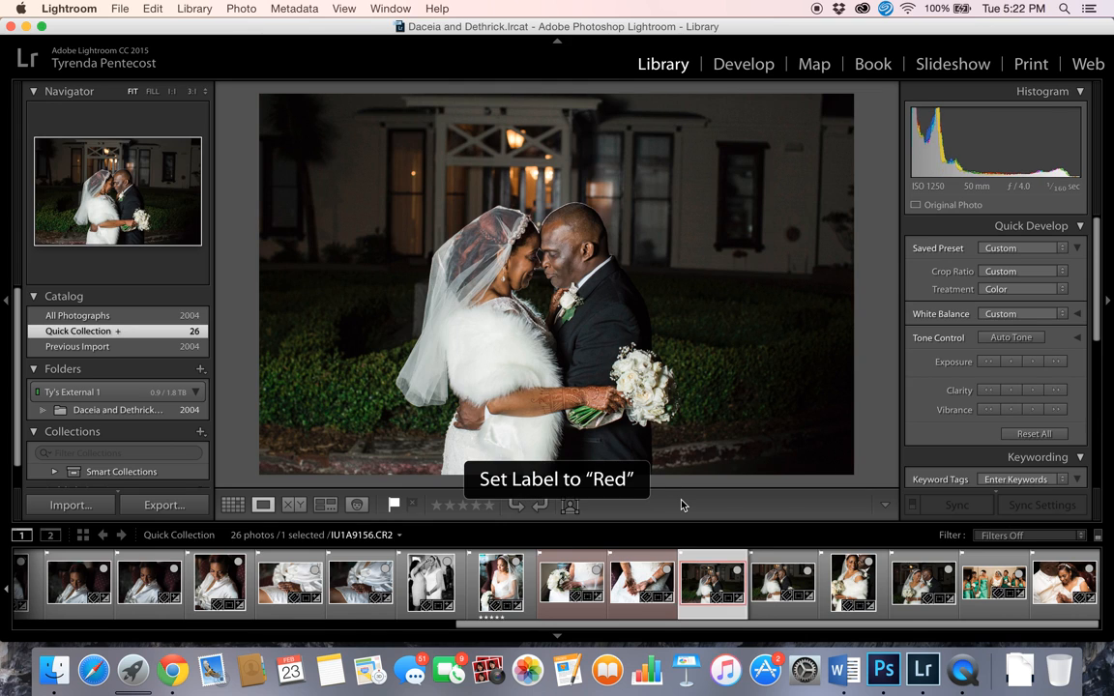
pyautogui.press('Right')
pyautogui.press('Right')
pyautogui.press('6')
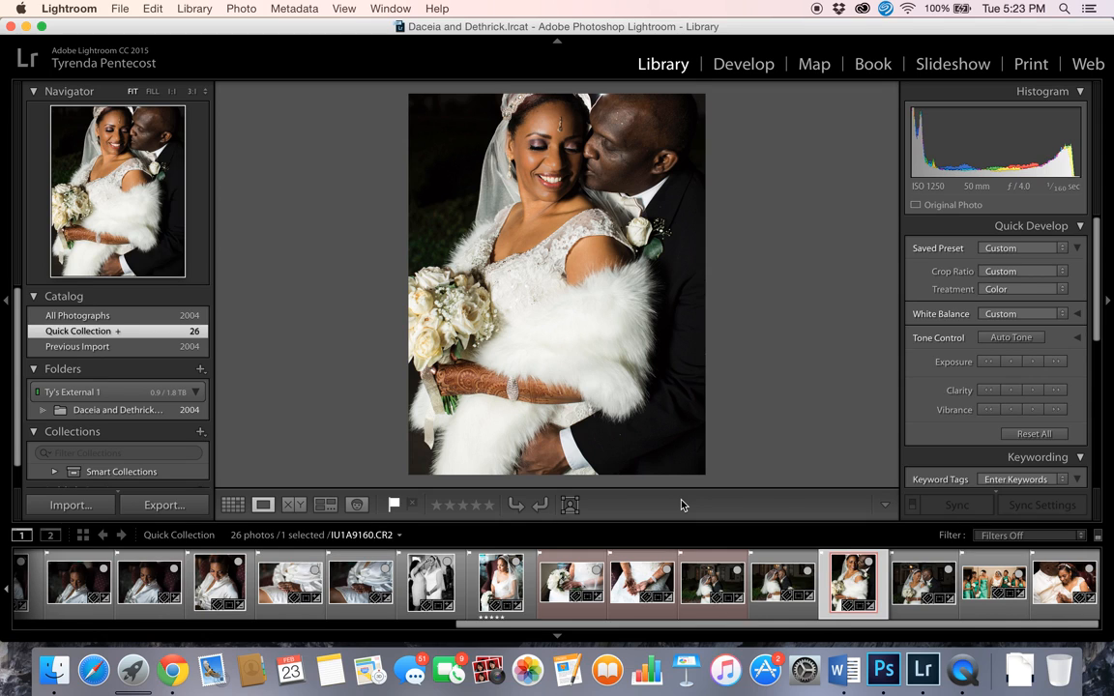
# - Select all red-labeled photos in the Quick Collection and look at their export settings without exporting
pyautogui.click(153, 9)
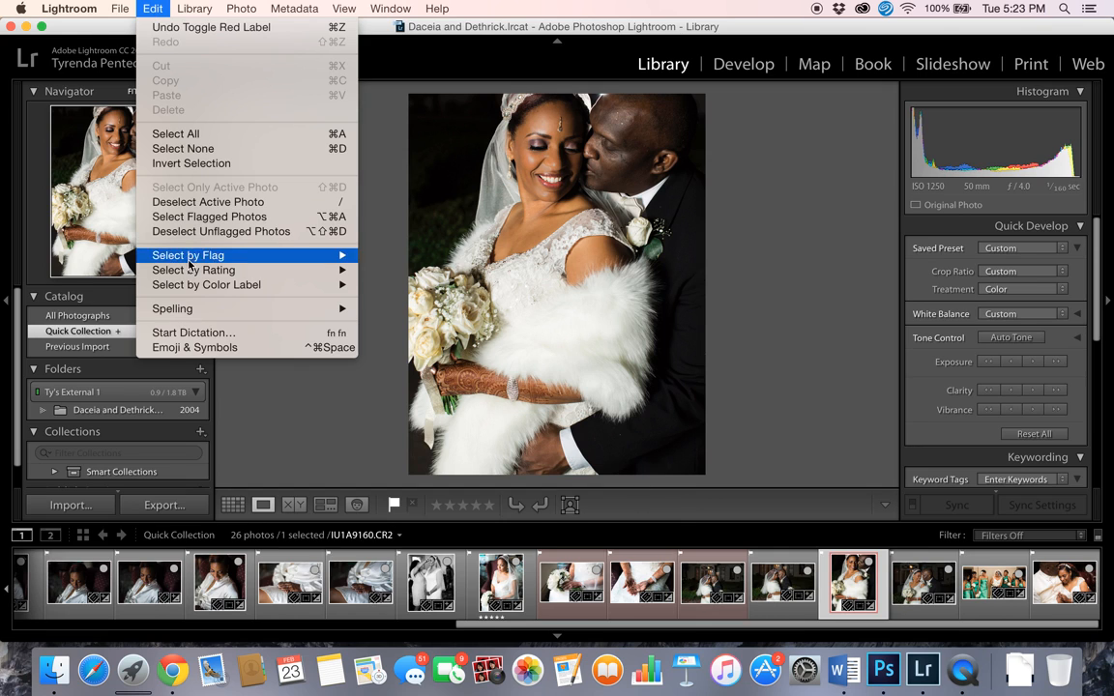
pyautogui.moveTo(191, 285)
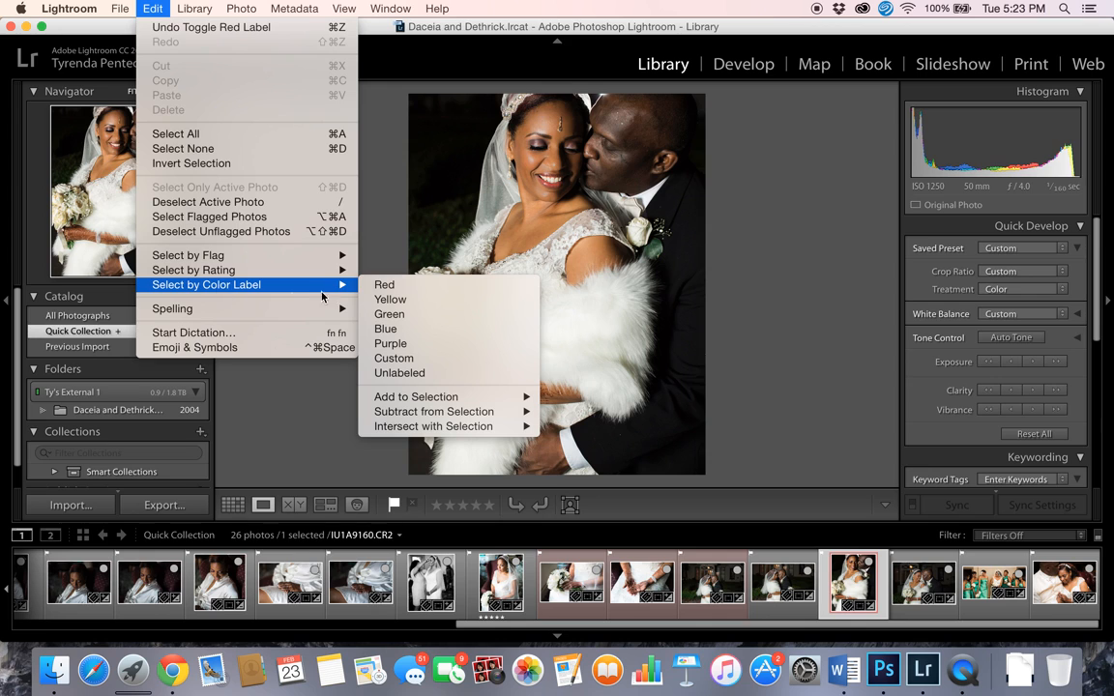
pyautogui.click(403, 286)
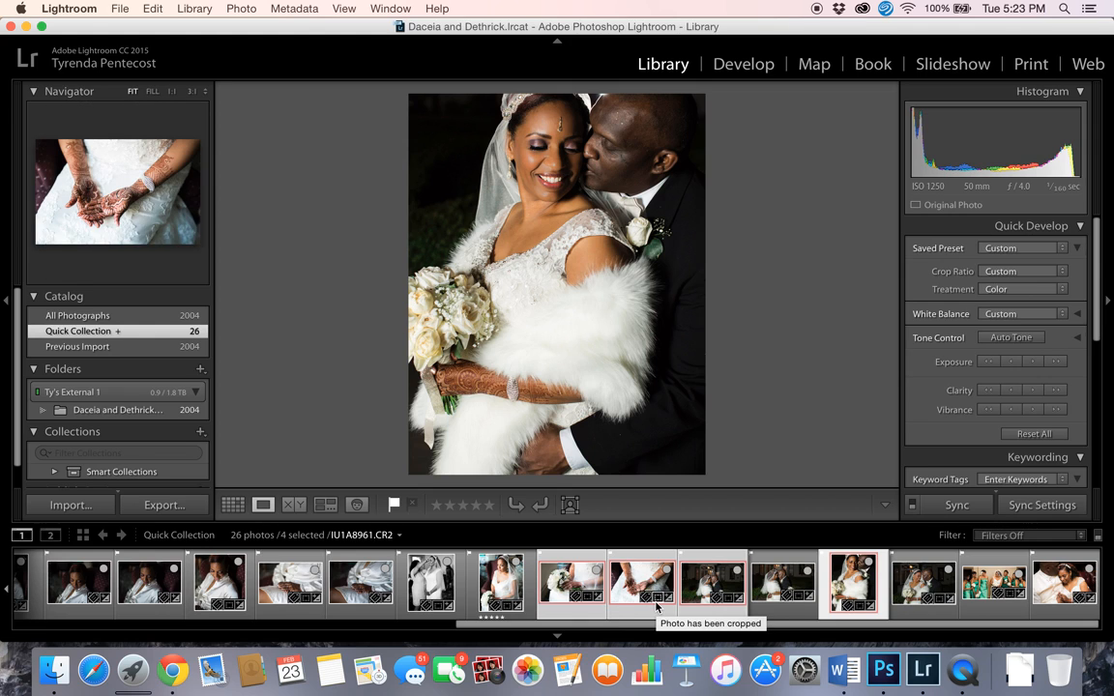
pyautogui.click(159, 505)
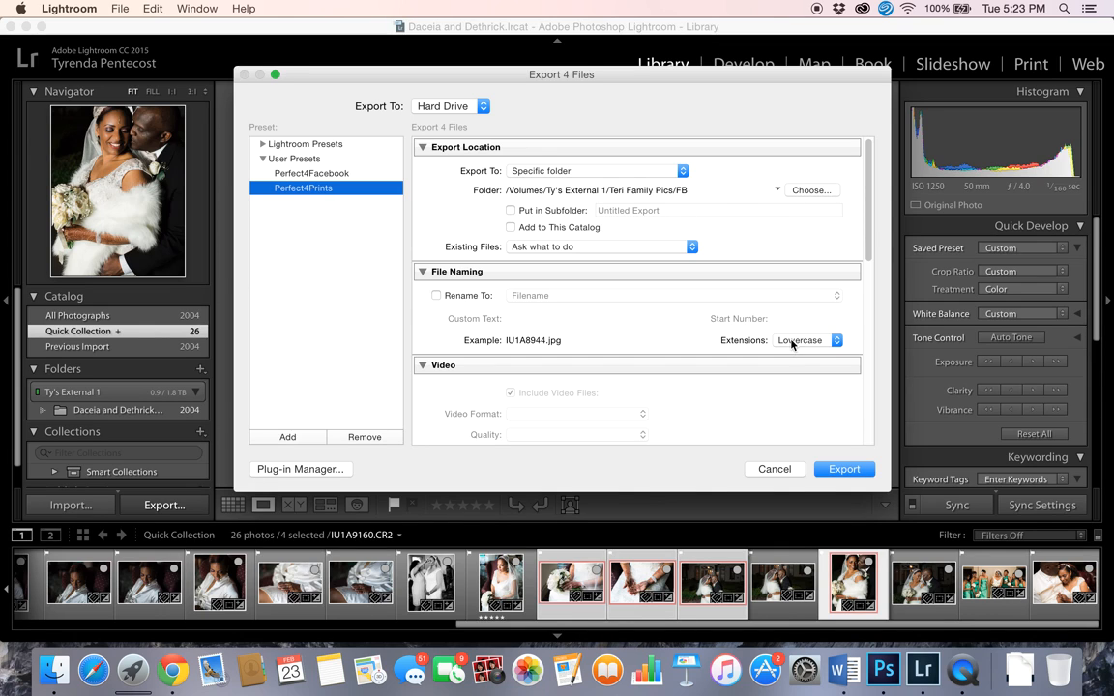
pyautogui.click(773, 469)
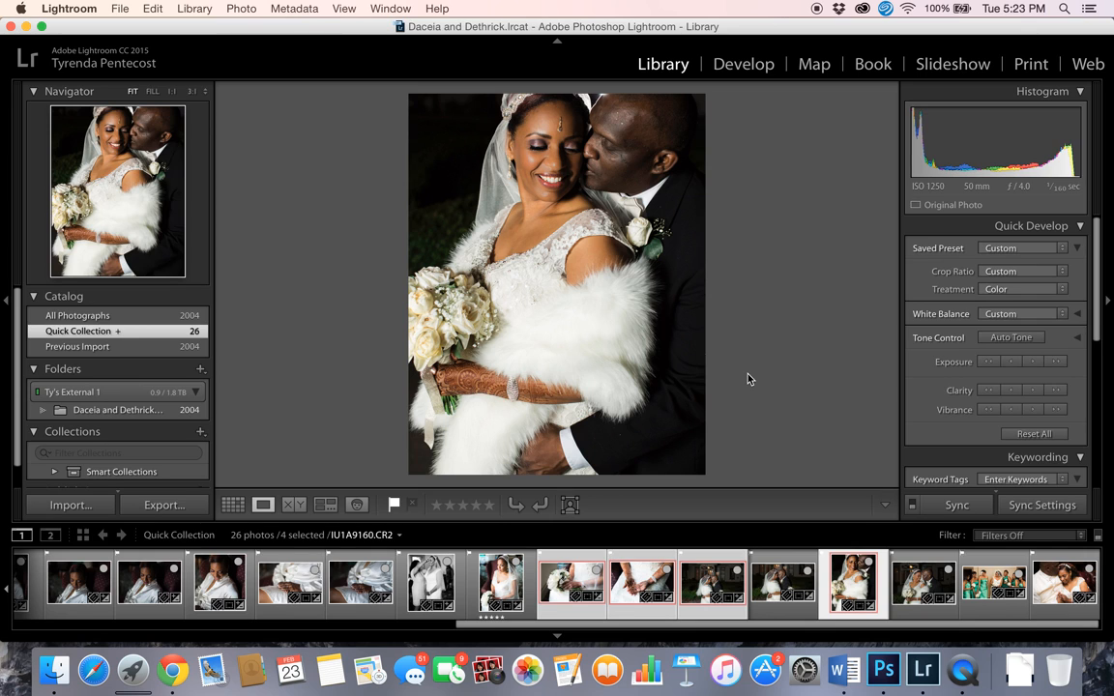
# - Go back to the embracing couple photo IU1A9156, inspect their faces at 1:1, and return to the fitted view
pyautogui.press('Left')
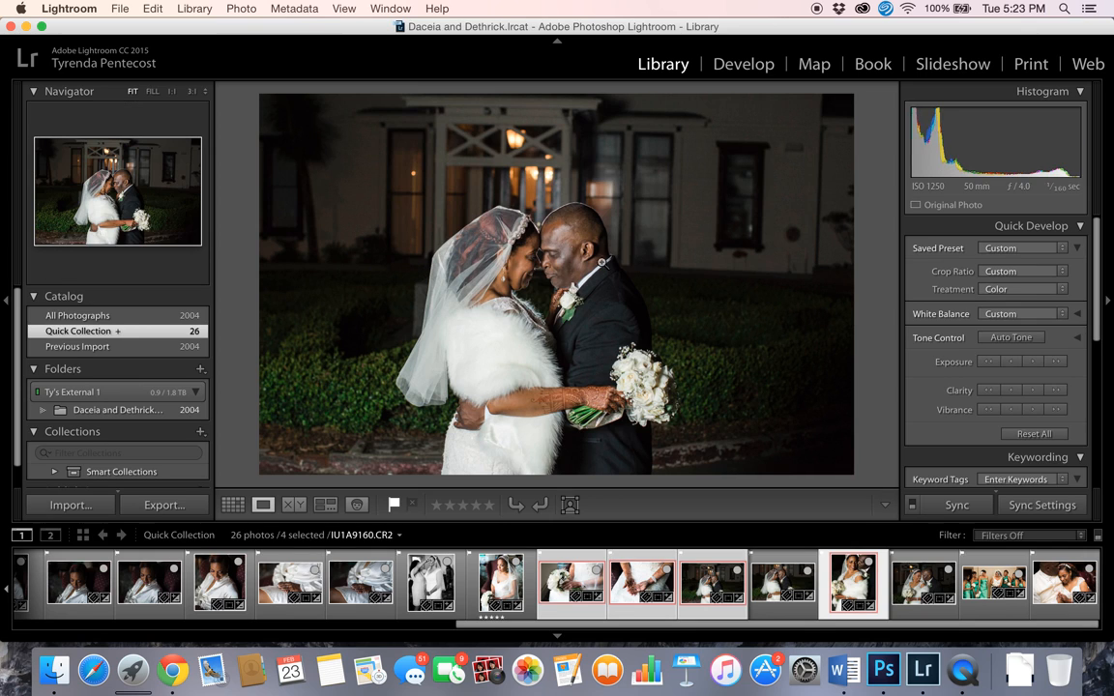
pyautogui.click(552, 263)
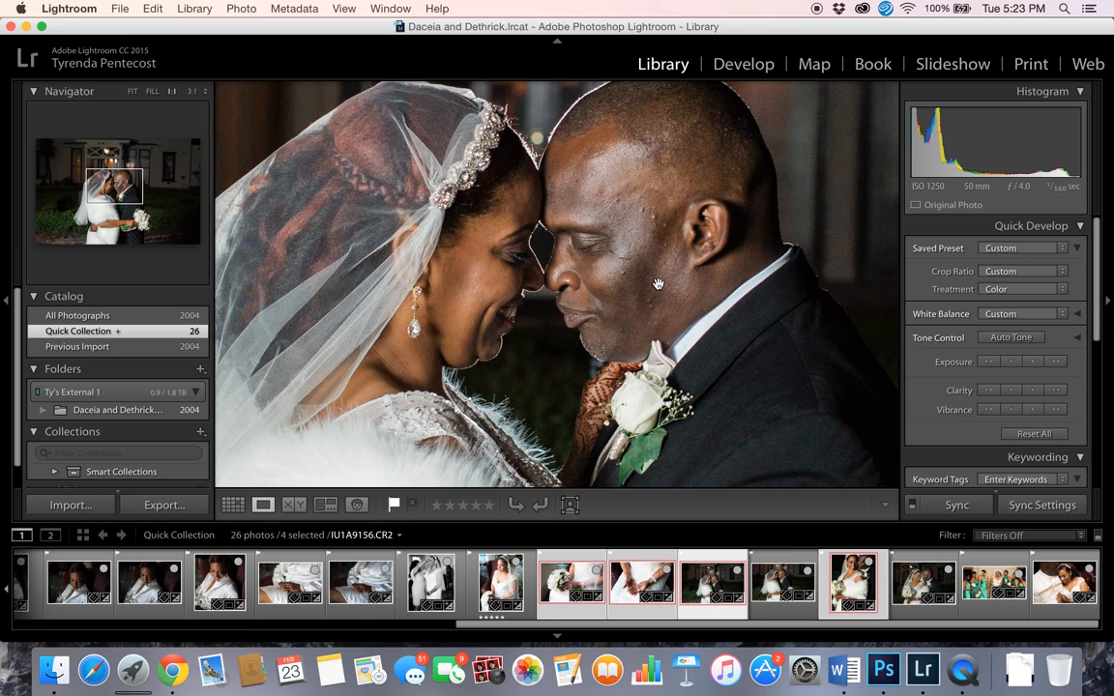
pyautogui.click(602, 261)
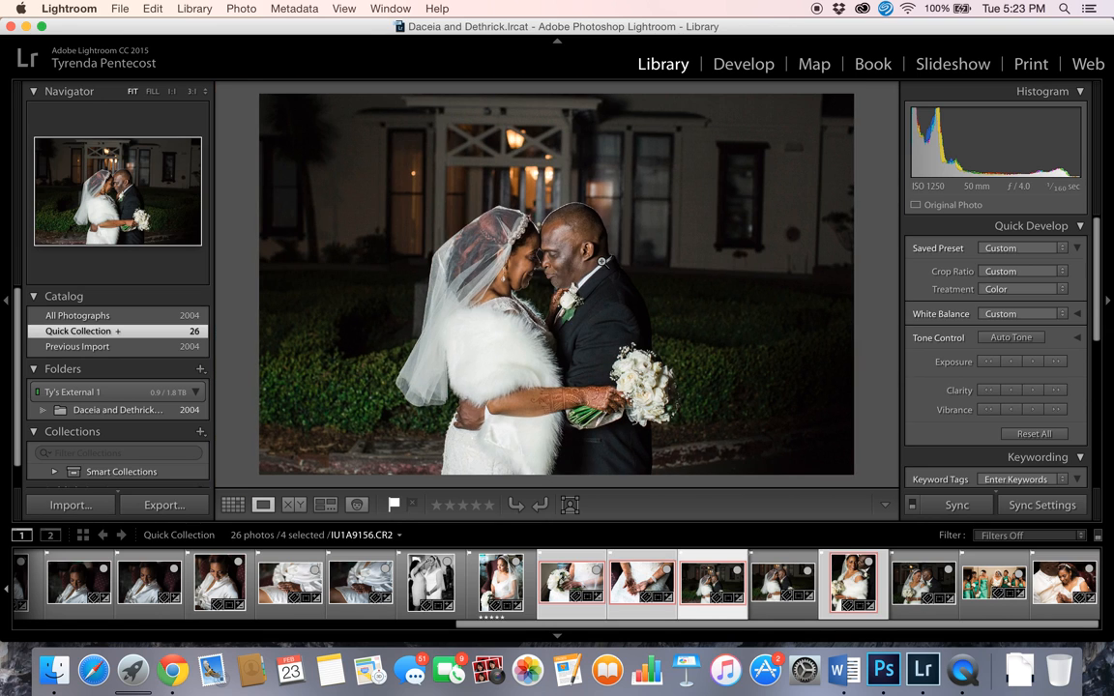